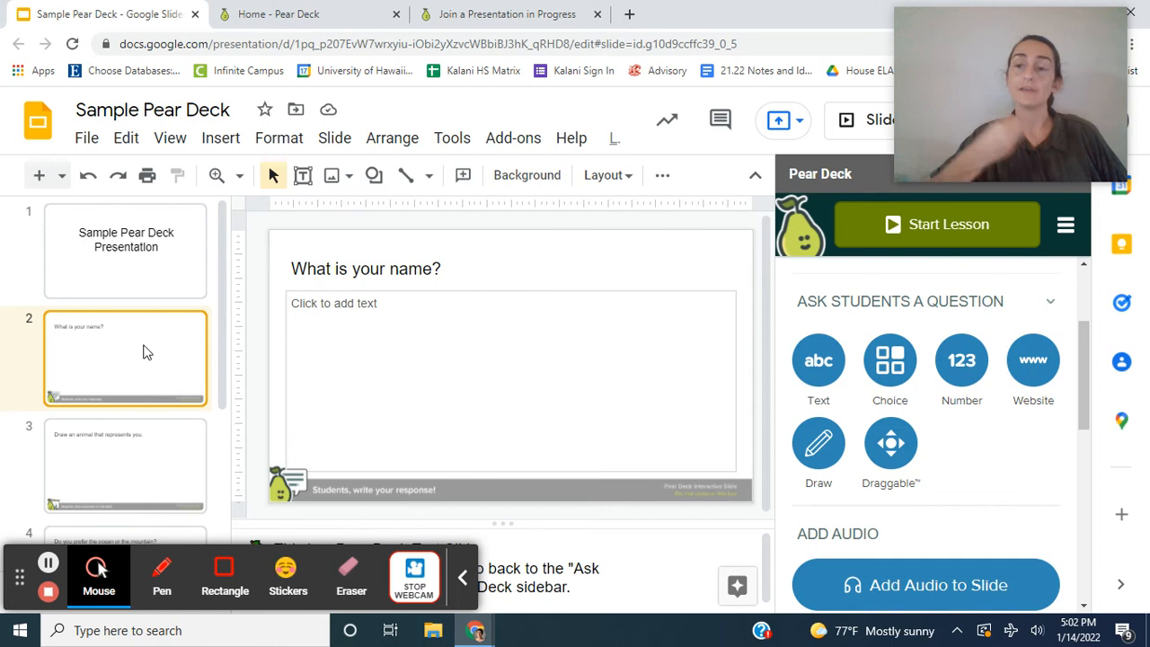
click(500, 147)
mouse_move(572, 274)
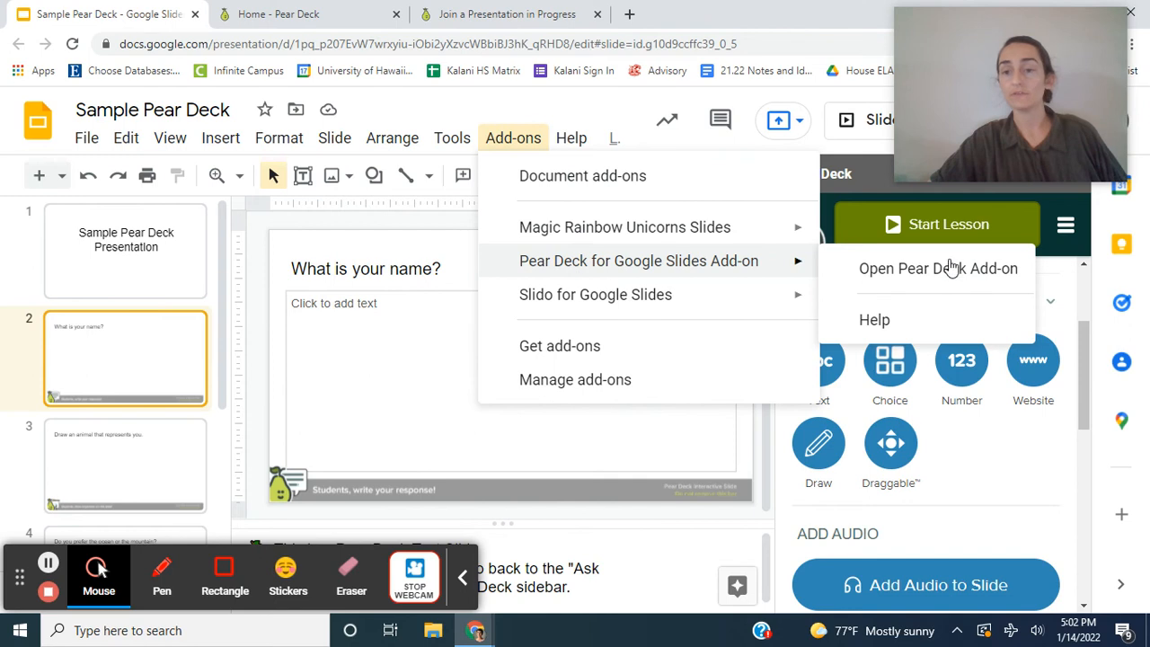
click(1053, 282)
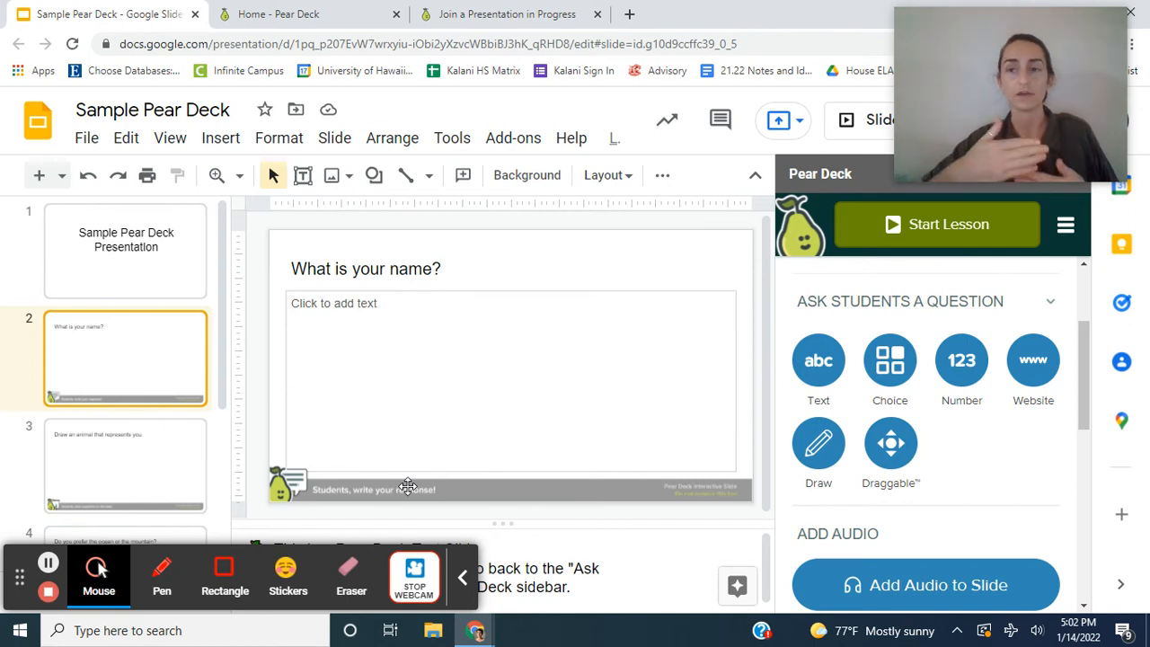
Turn the ocean-or-mountain slide into a Pear Deck multiple choice question with the options "mountain" and "ocean"
click(82, 438)
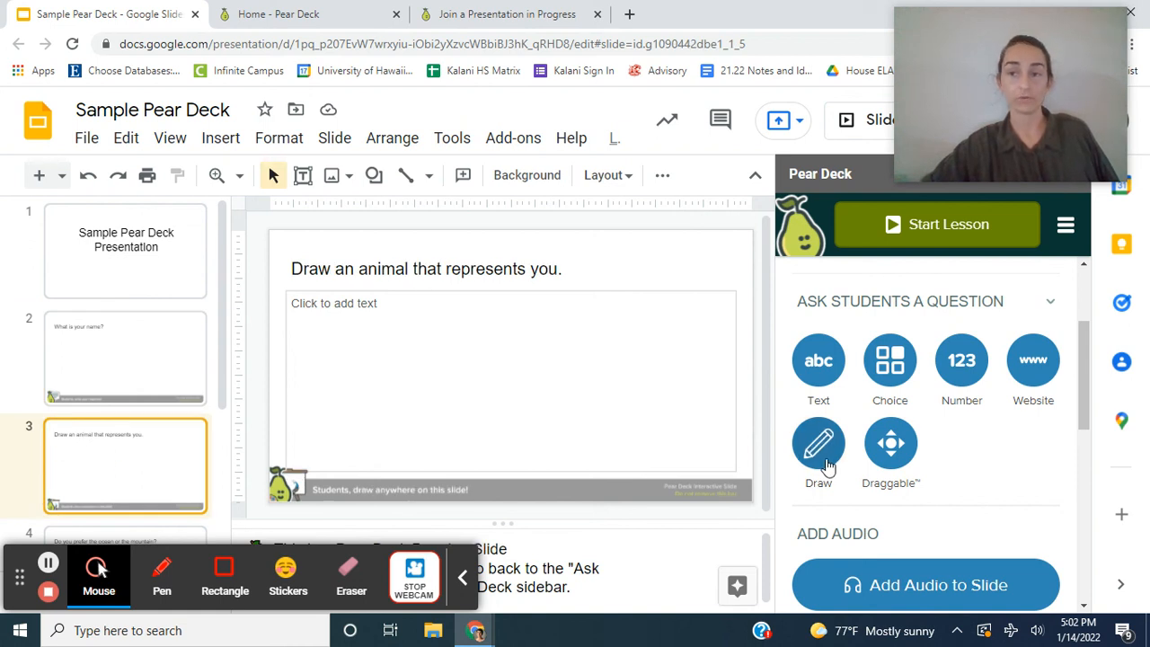
scroll(192, 507, down, 1)
click(182, 503)
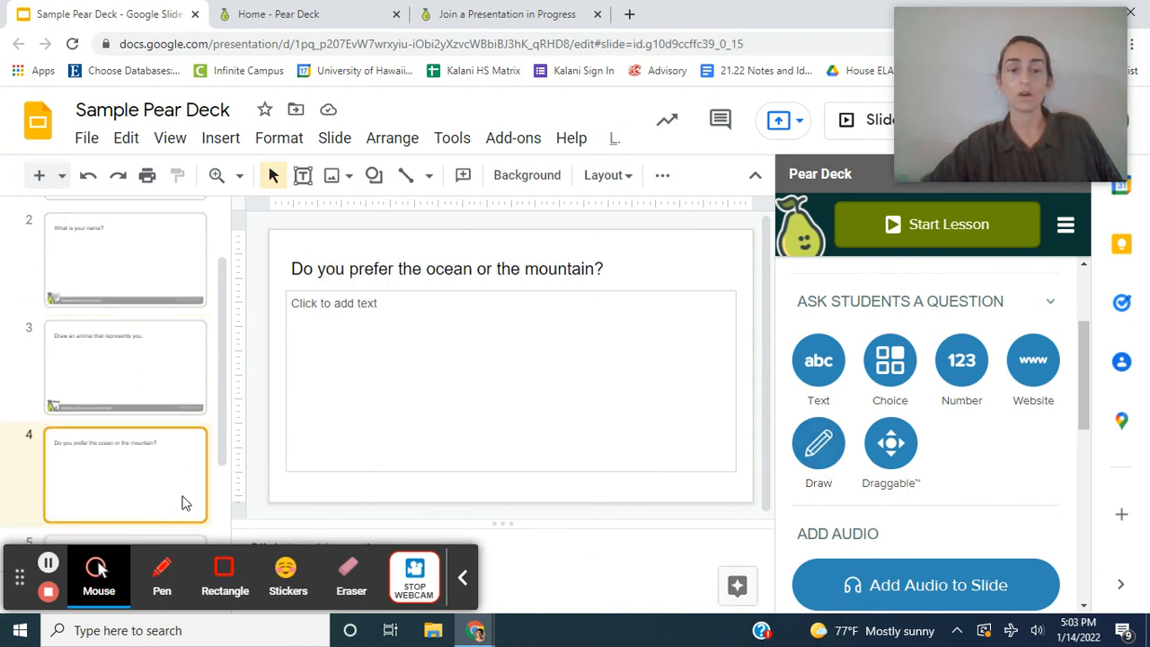
click(905, 384)
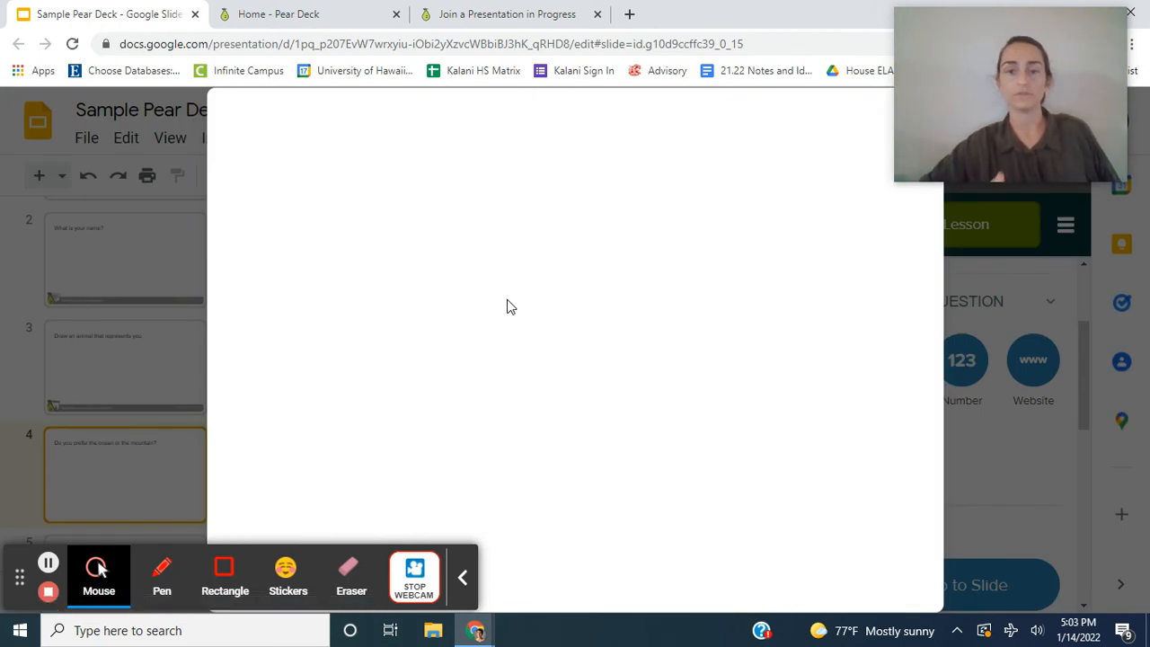
click(467, 274)
text(mountain)
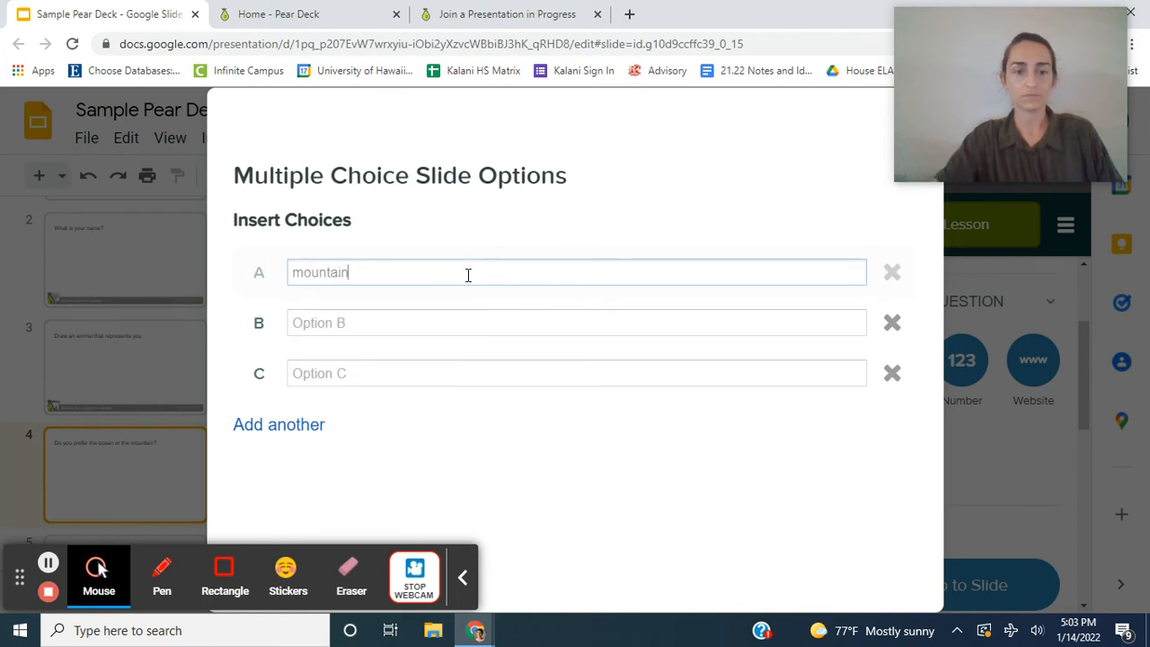
click(451, 313)
text(ocean)
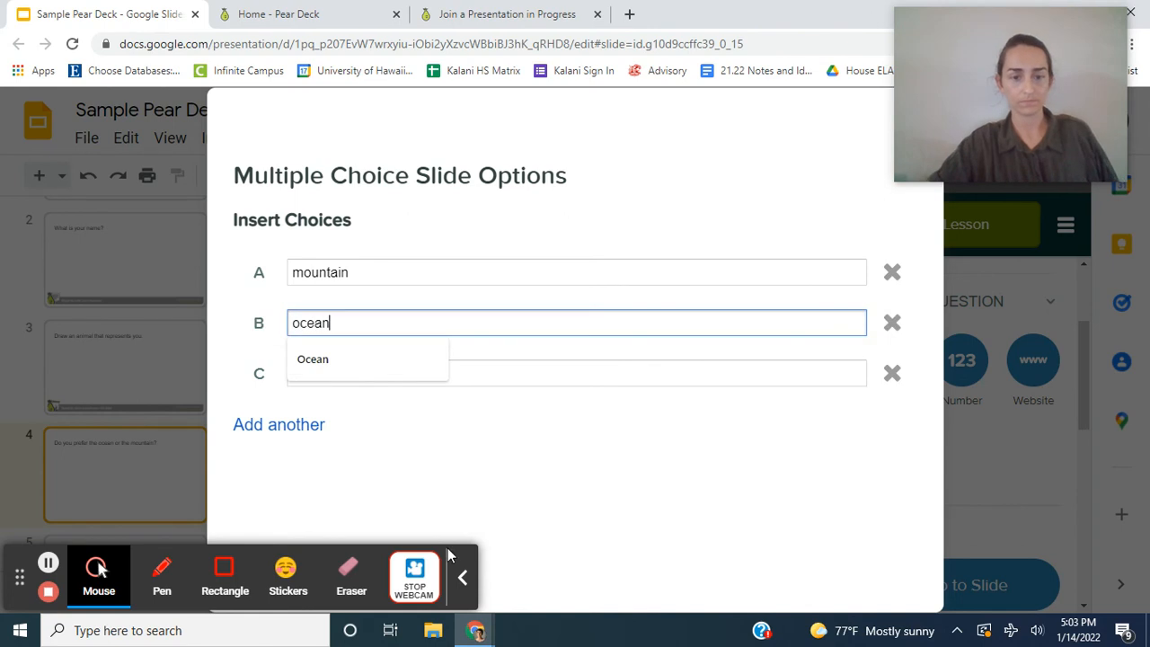
click(465, 593)
click(332, 576)
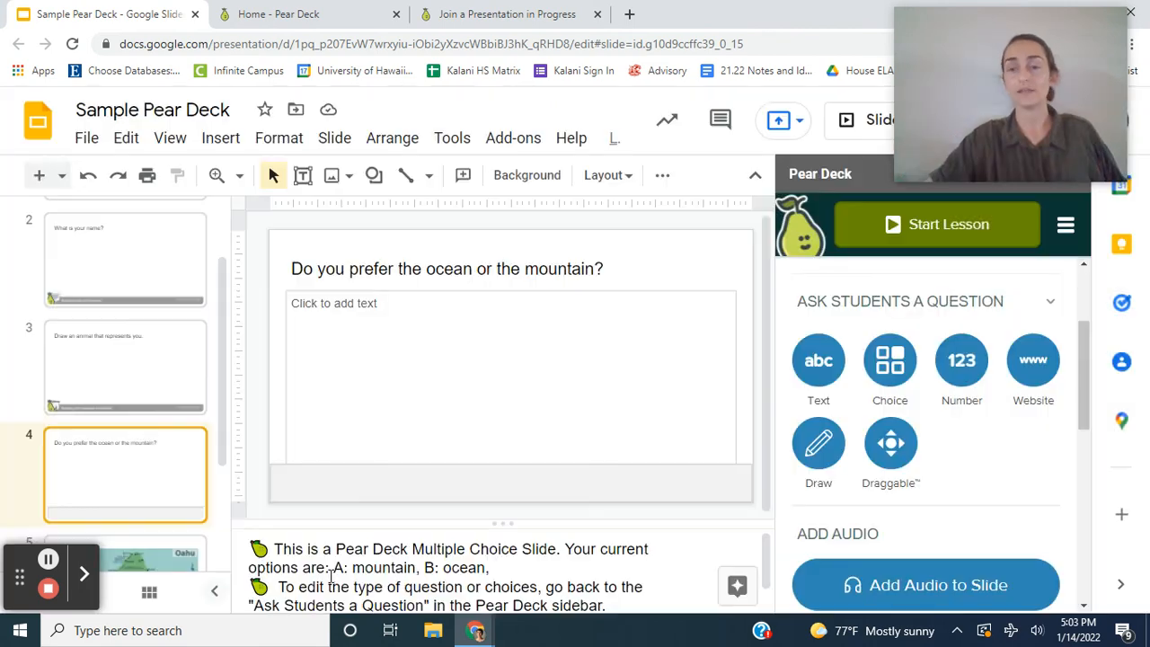
Make the Oahu map slide a Draggable question with a red dot as the draggable item
scroll(103, 487, down, 2)
click(103, 487)
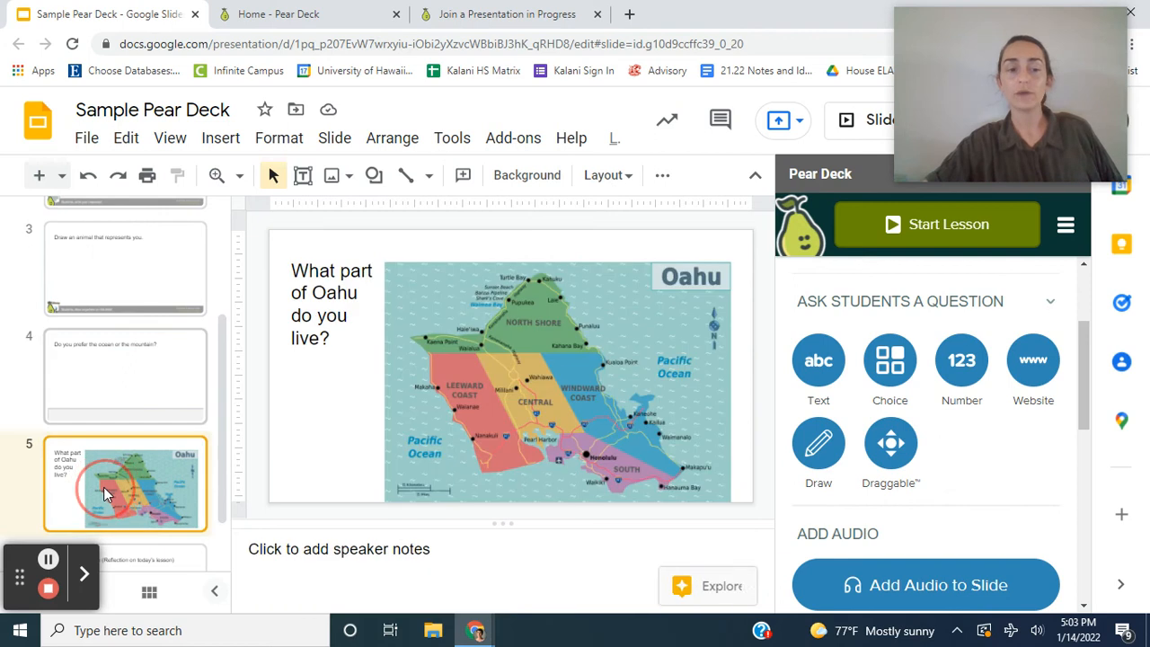
click(886, 447)
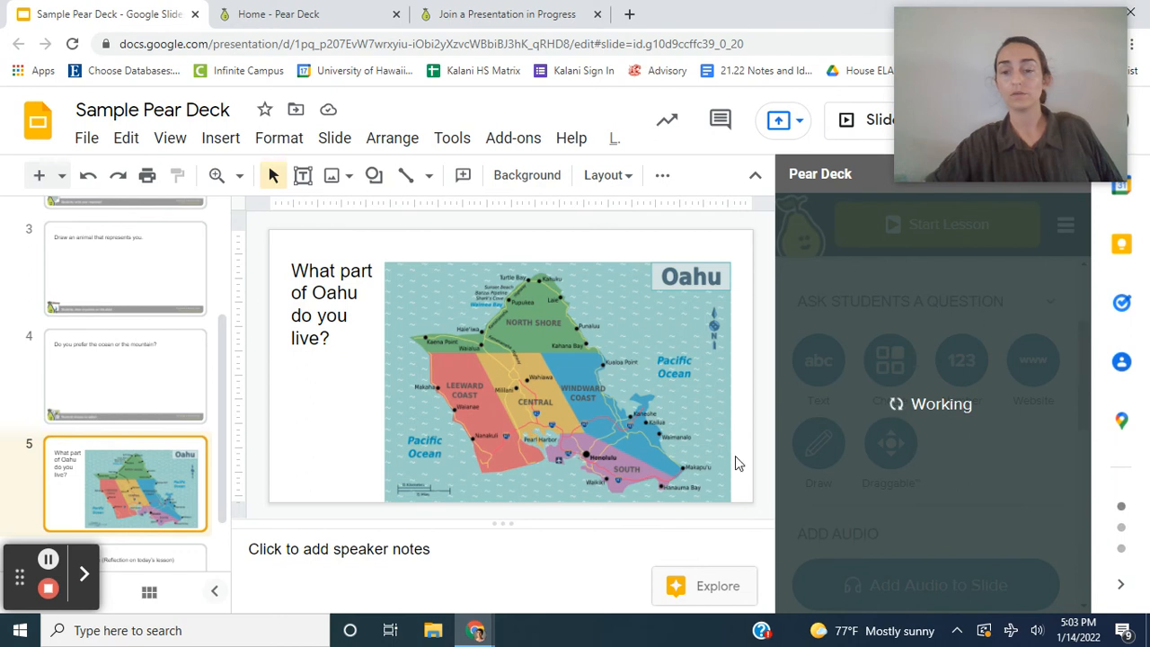
click(903, 488)
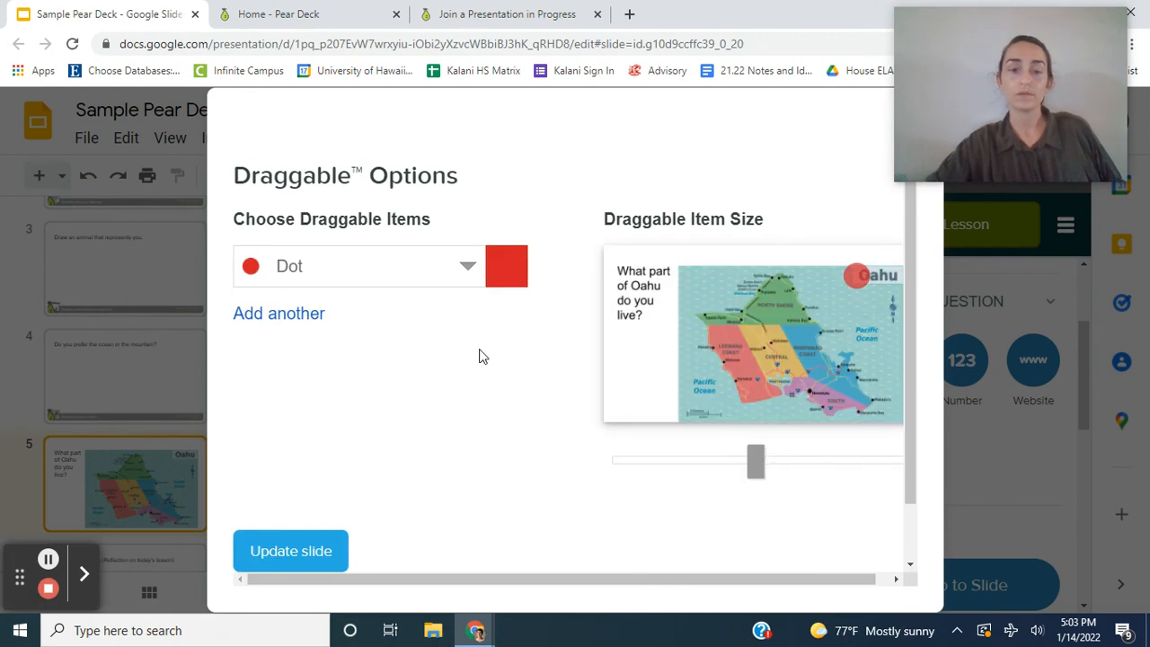
click(469, 271)
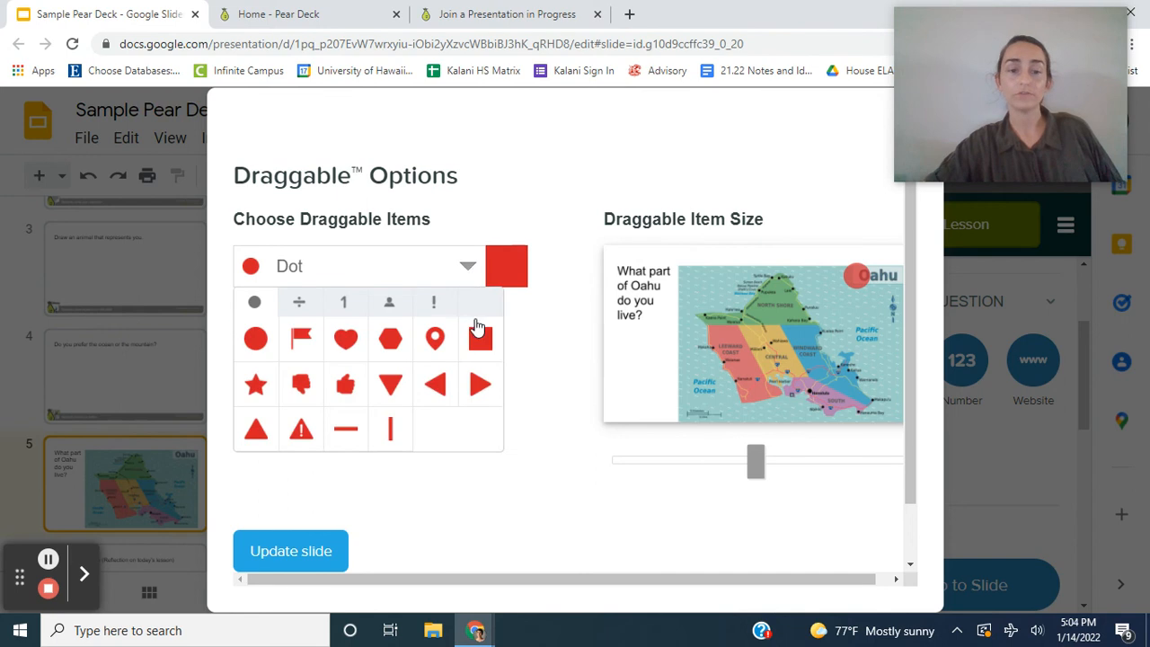
click(469, 264)
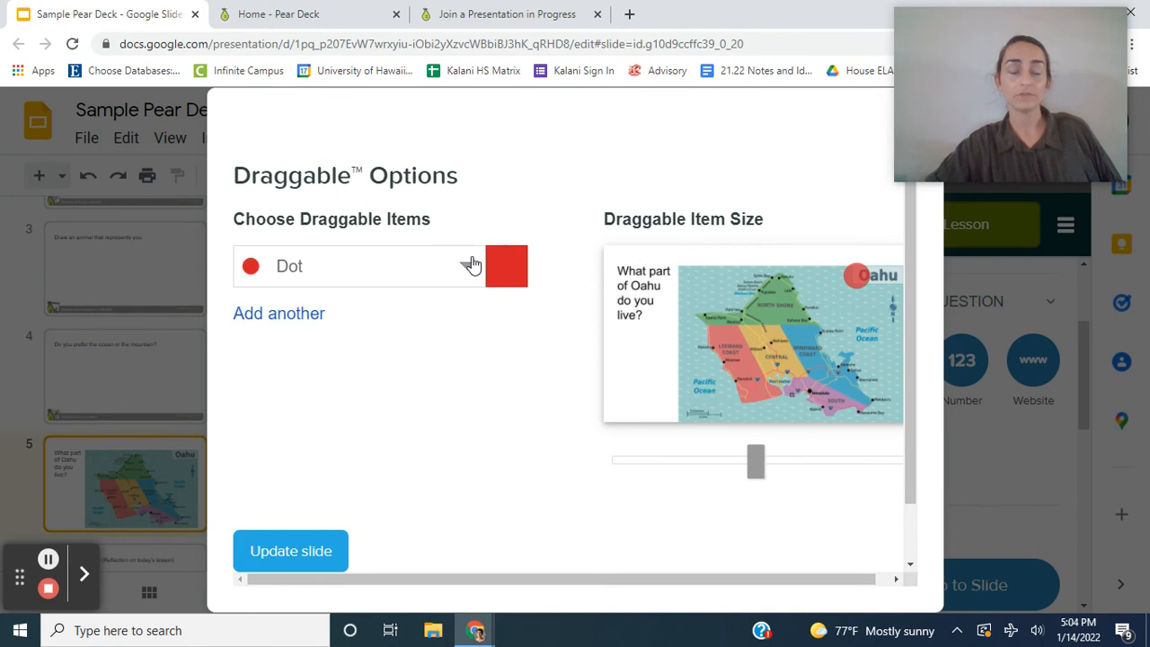
click(290, 551)
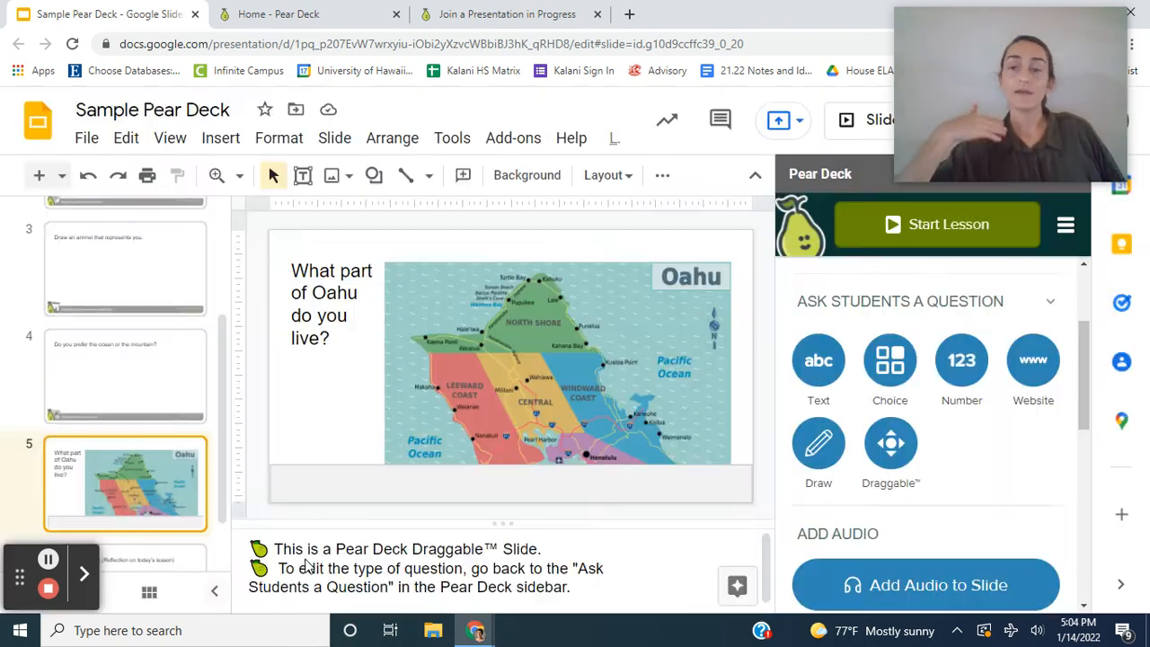
Select the reflection slide and open the End of Lesson templates in the Pear Deck template library
scroll(175, 487, down, 1)
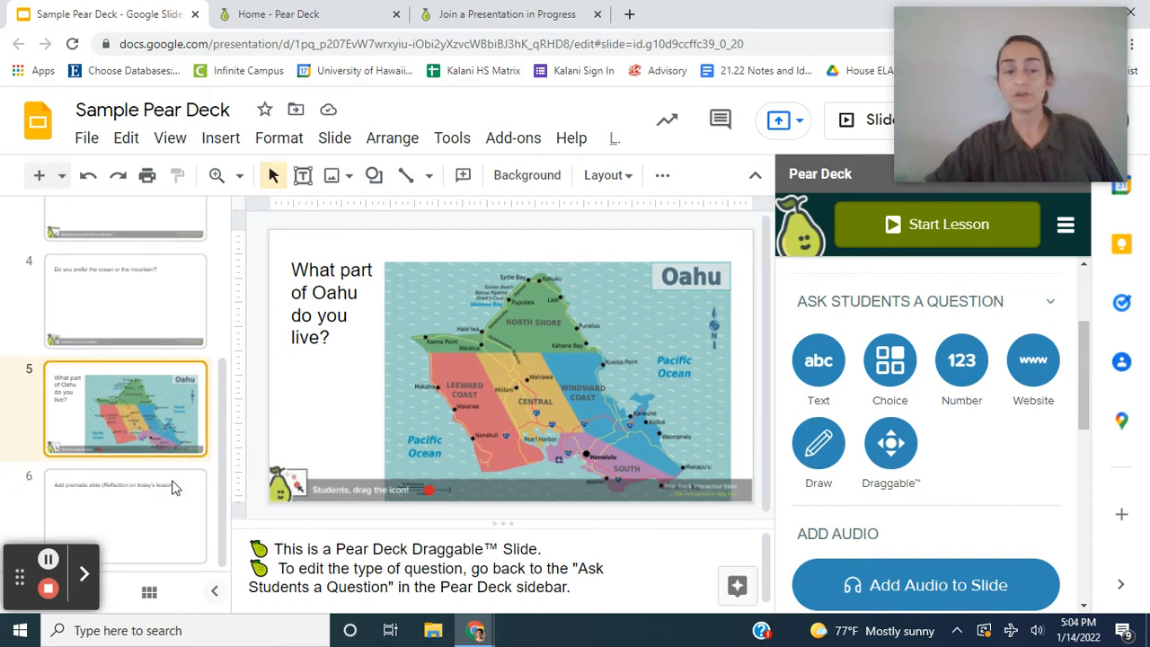
click(175, 487)
scroll(875, 338, up, 1)
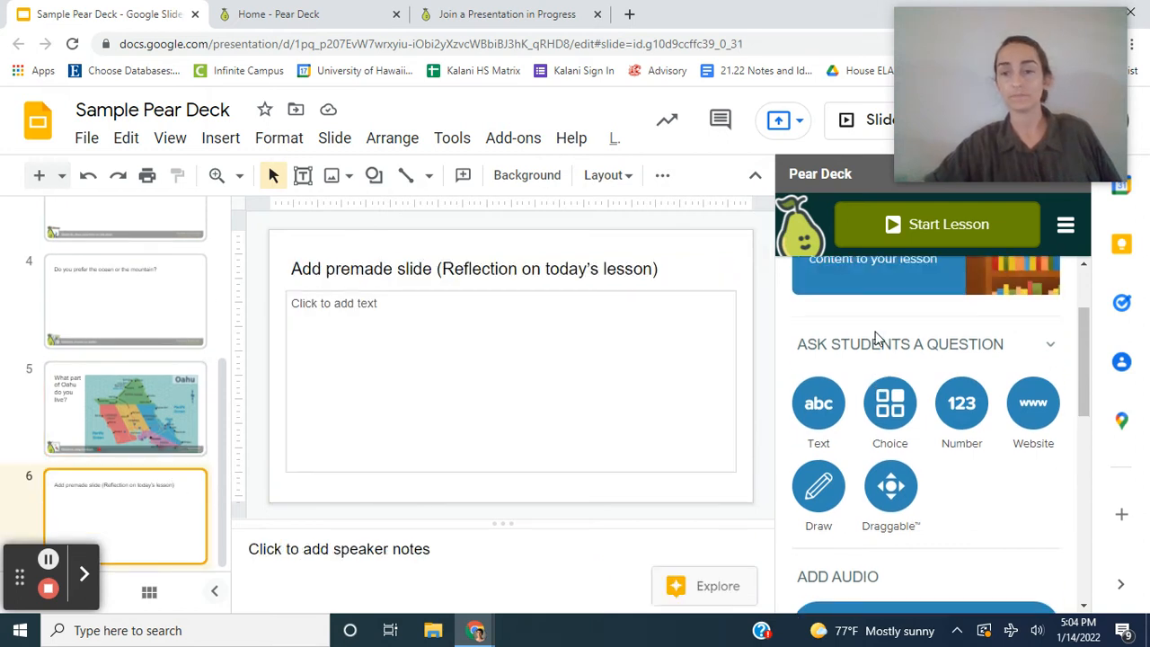
scroll(877, 337, up, 1)
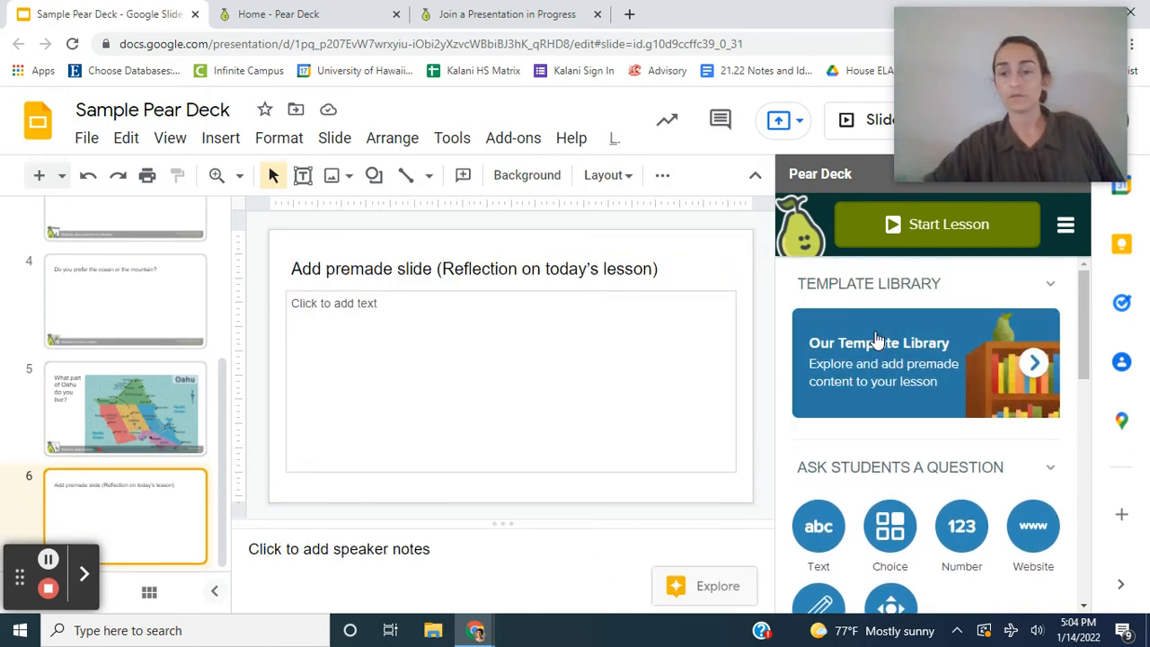
click(926, 381)
scroll(951, 489, down, 3)
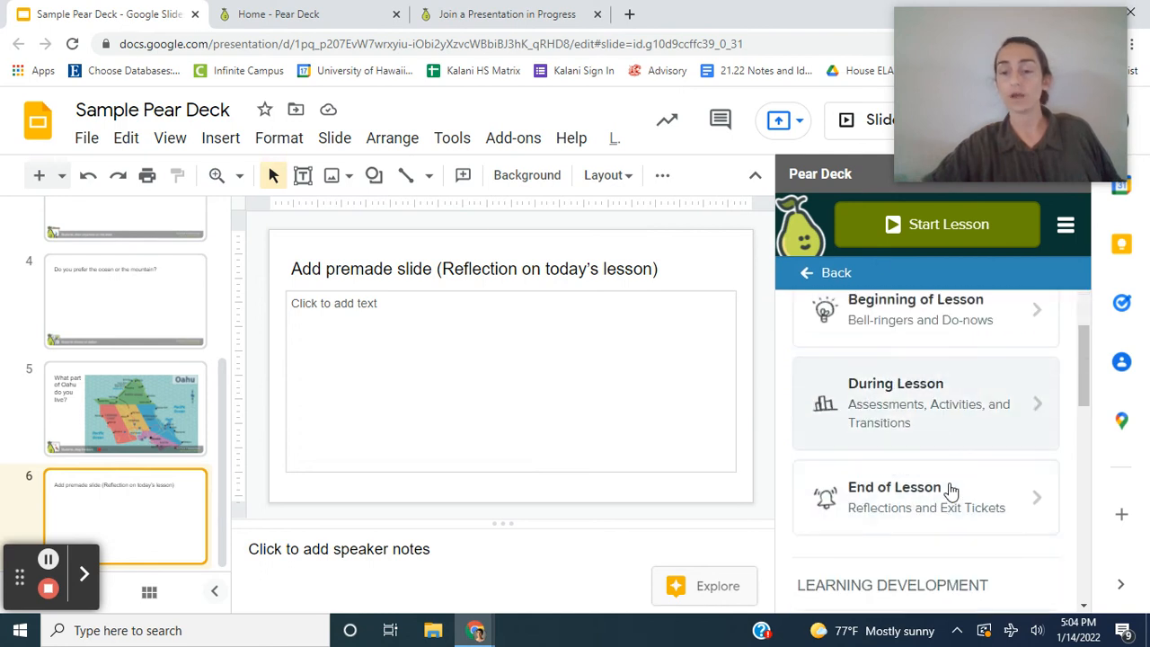
click(950, 490)
Insert the premade drawing slide "Draw or type 2 things you learned in today's lesson"
scroll(950, 490, down, 3)
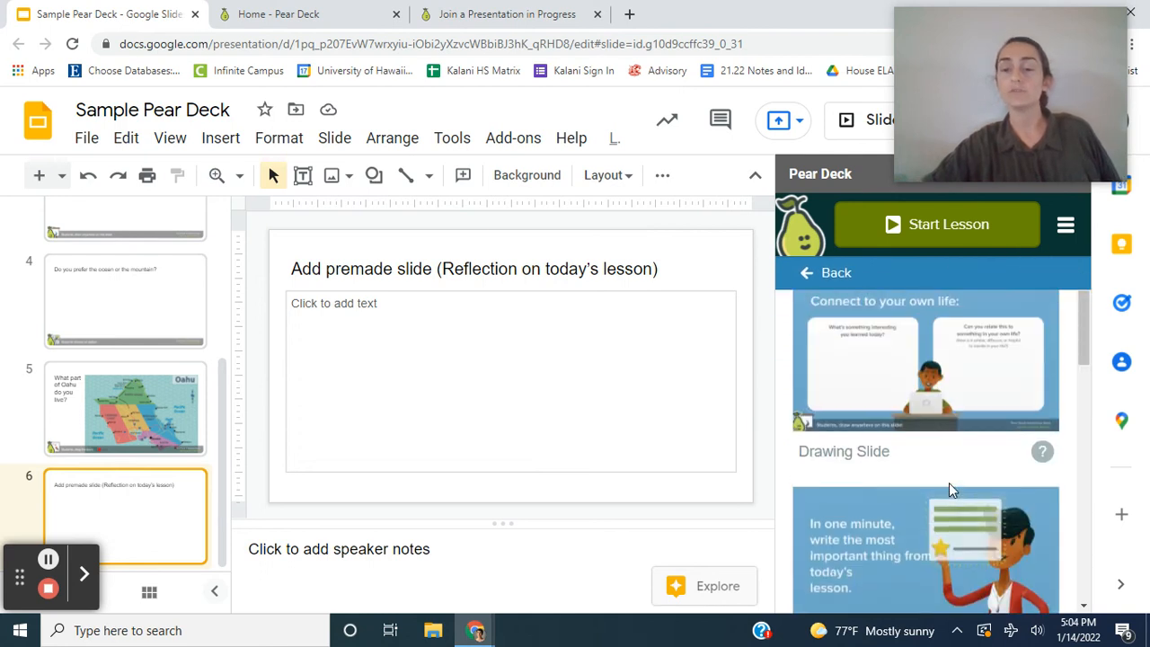
scroll(950, 489, down, 5)
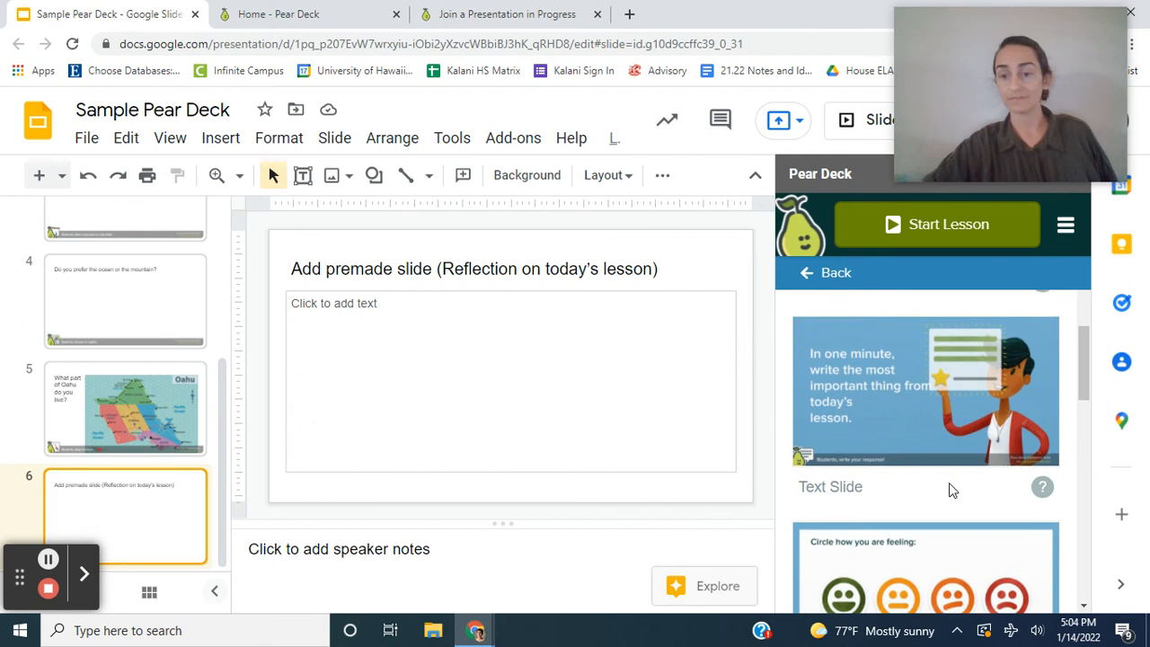
scroll(951, 490, down, 5)
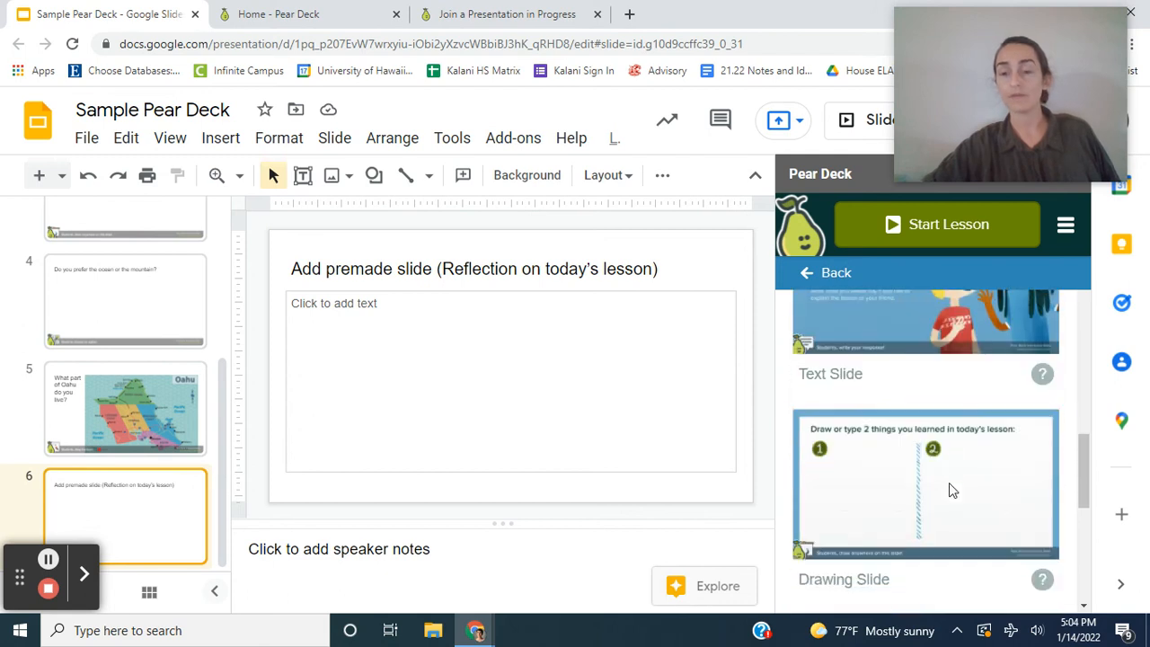
click(950, 490)
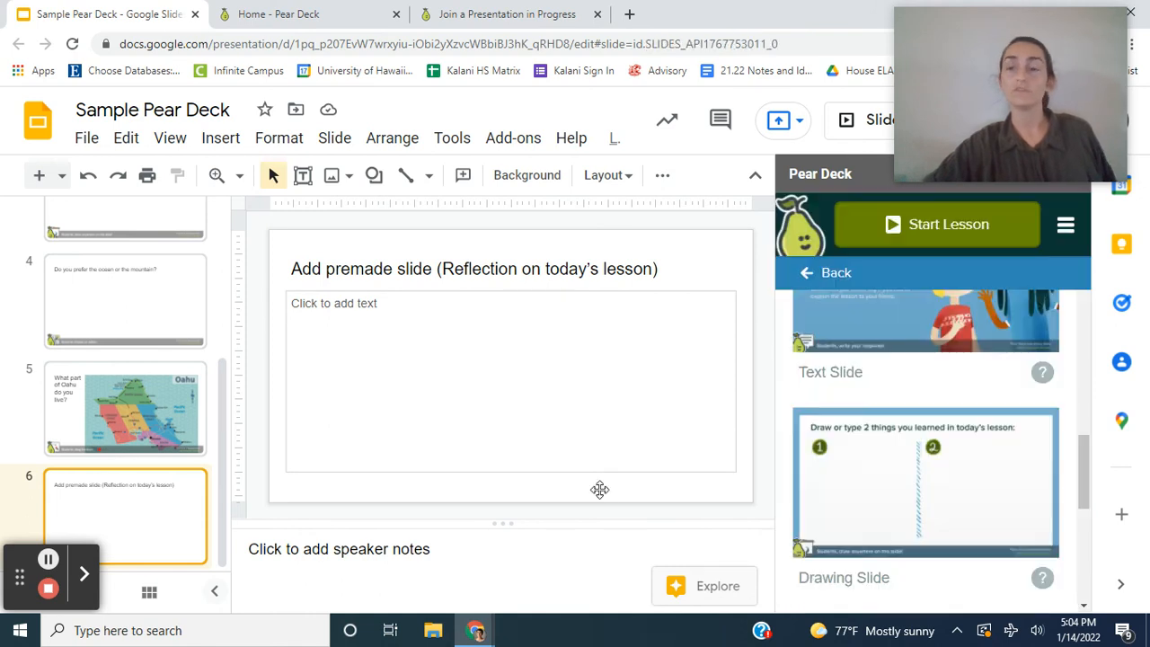
Switch to the Pear Deck home page and start a new live session of Sample Pear Deck despite the one in progress
click(256, 7)
scroll(285, 192, up, 2)
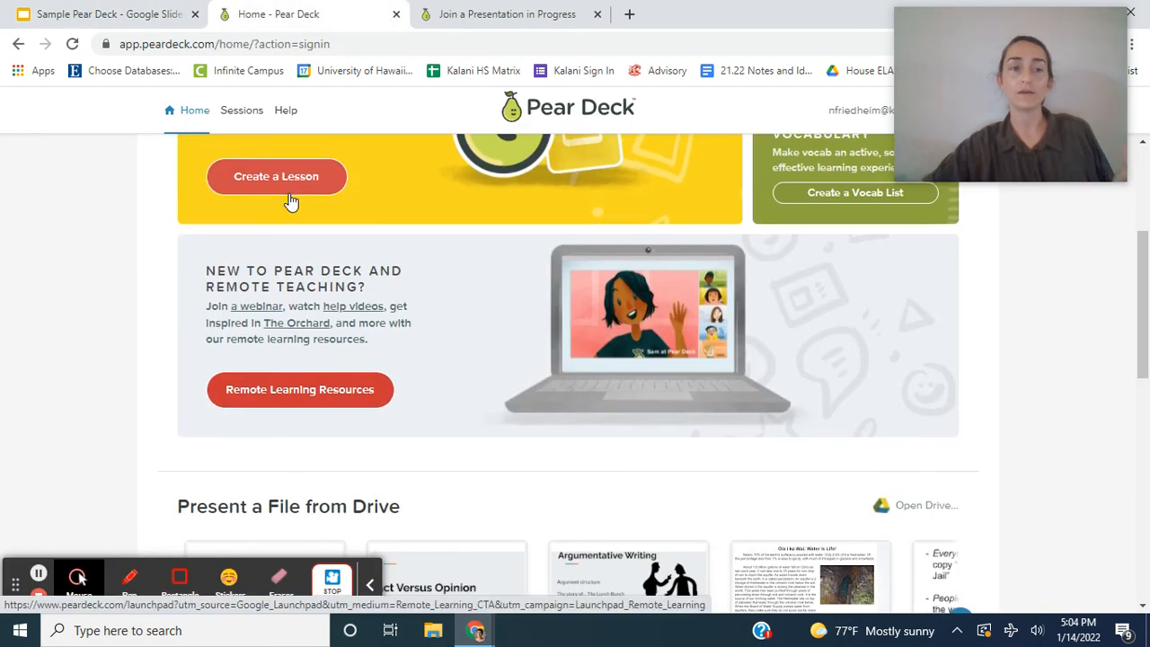
scroll(290, 202, down, 2)
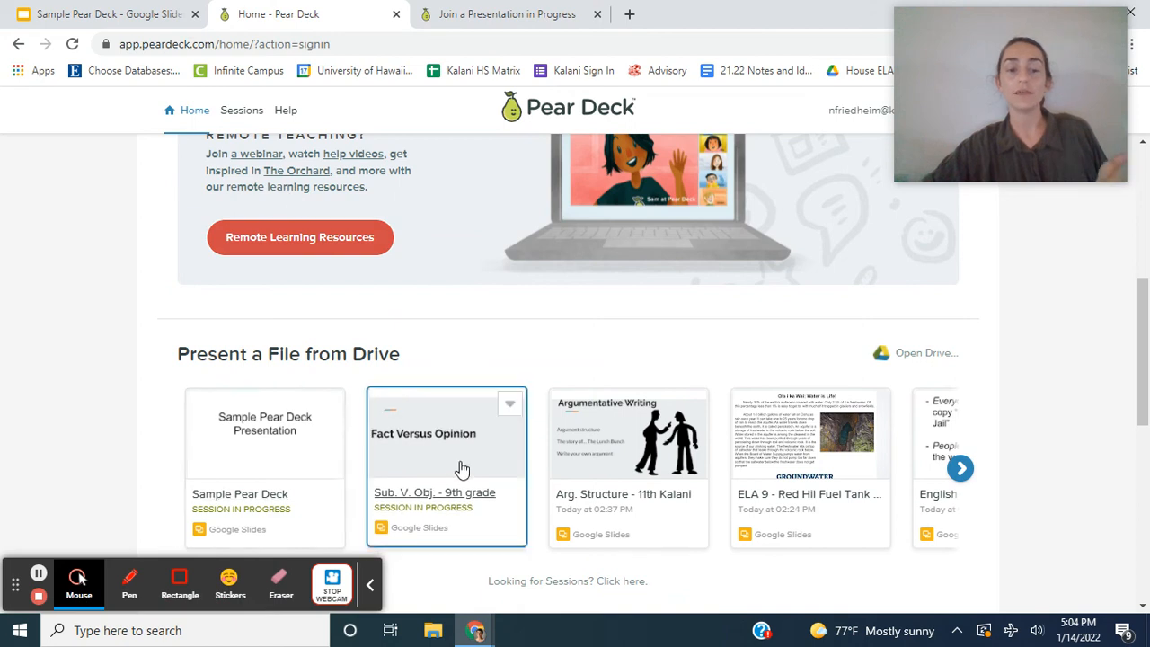
click(259, 476)
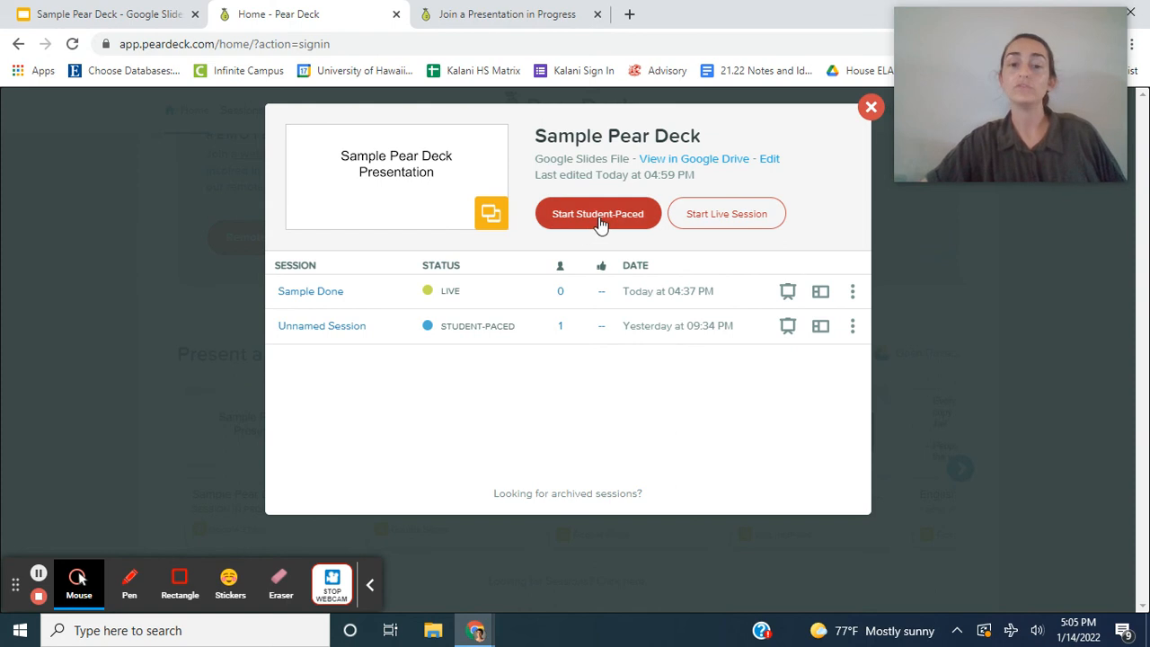
click(710, 217)
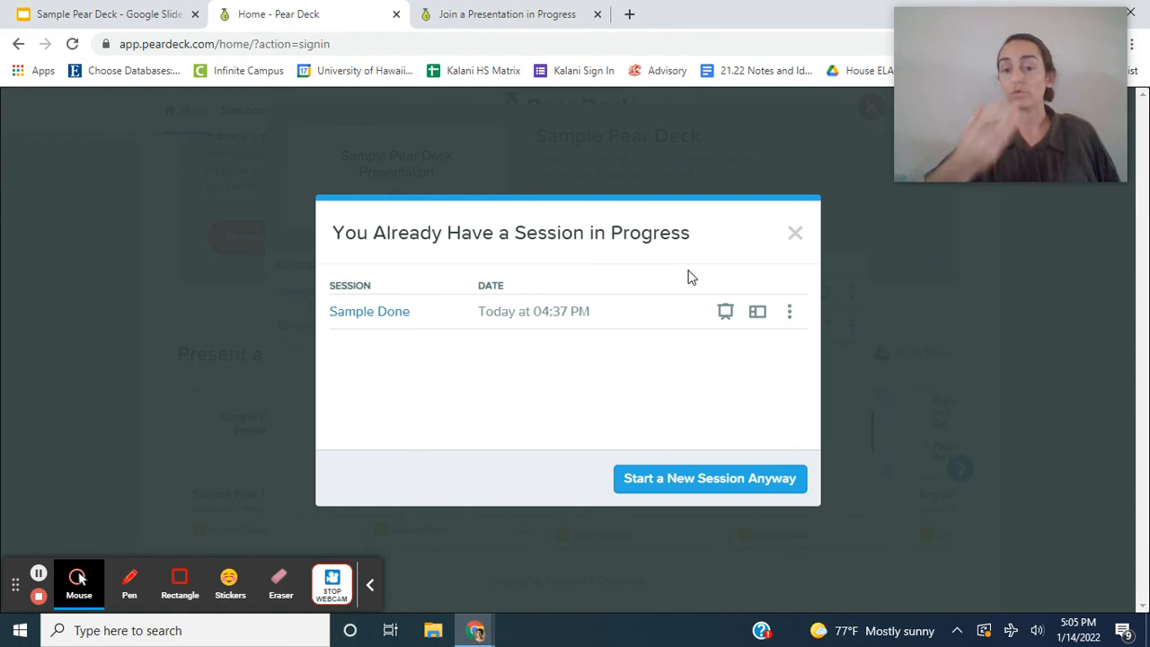
click(685, 485)
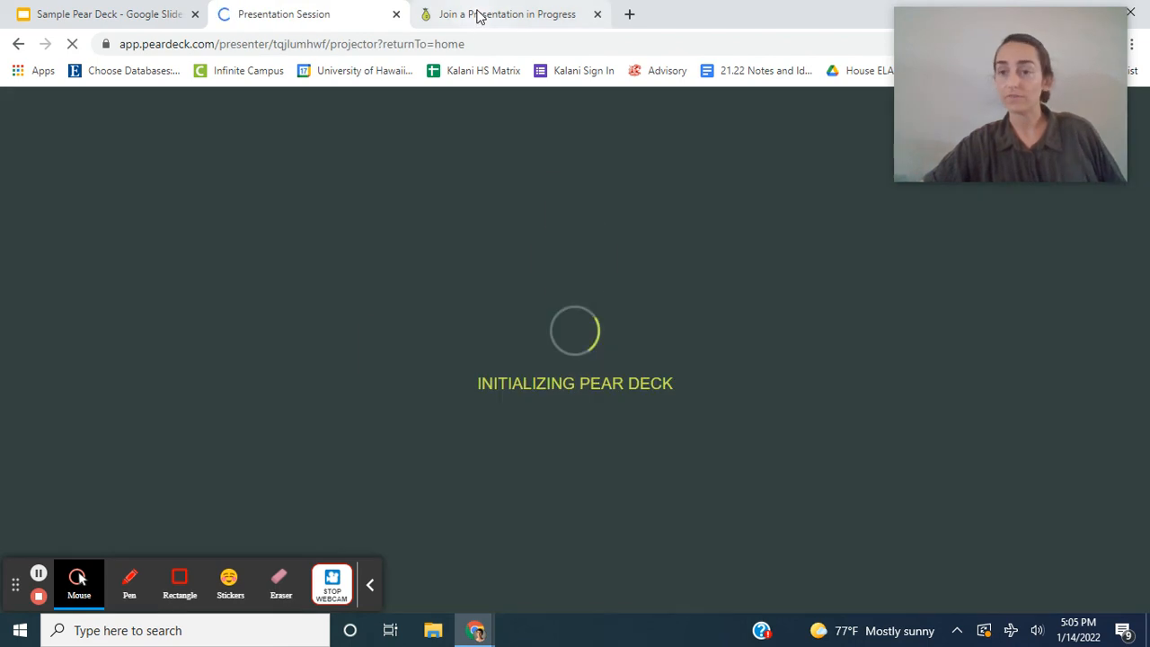
Join the live session as a student with the join code shown in the presenter view, answering the feeling question with the green happy face
click(477, 16)
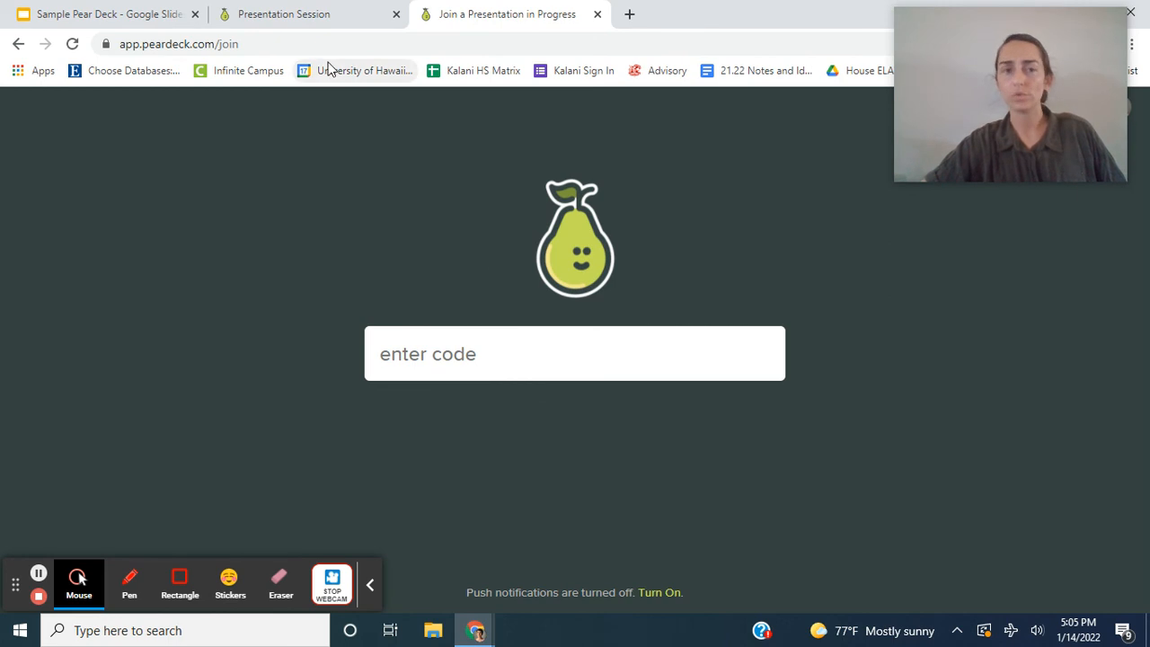
click(286, 20)
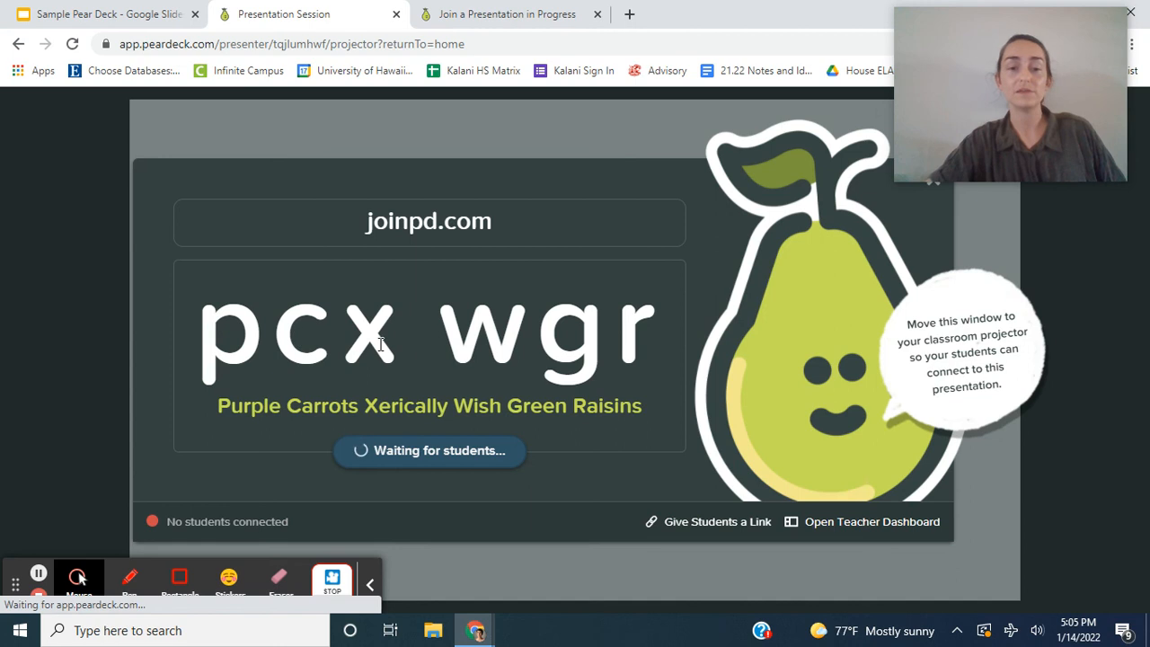
click(521, 14)
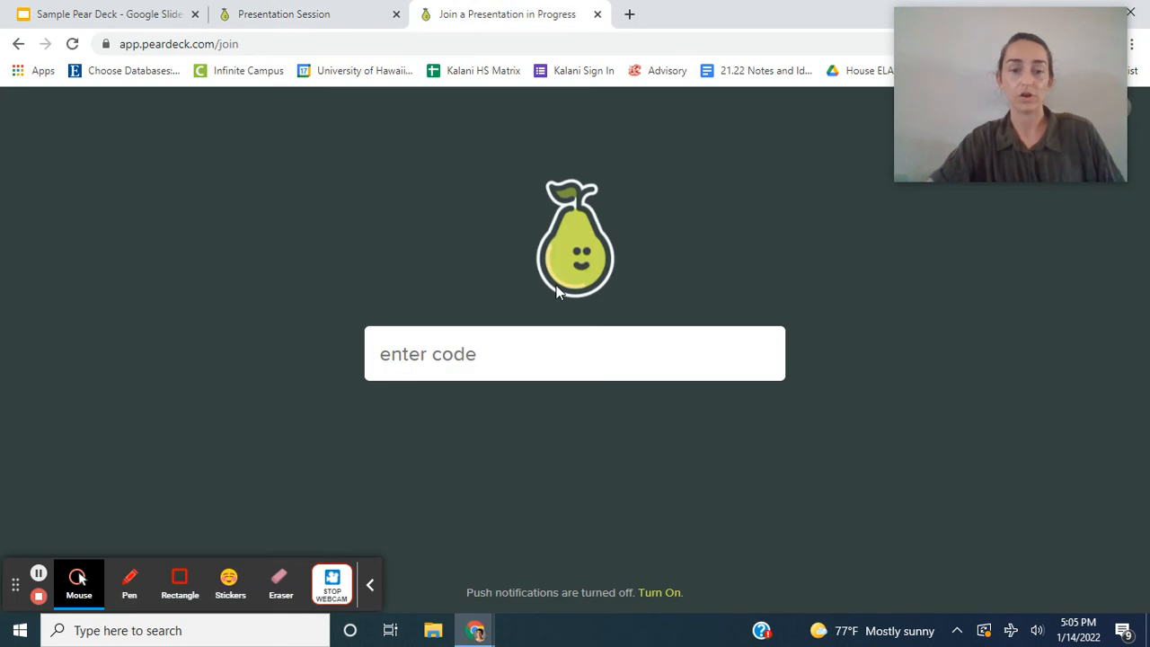
click(496, 348)
text(pcx)
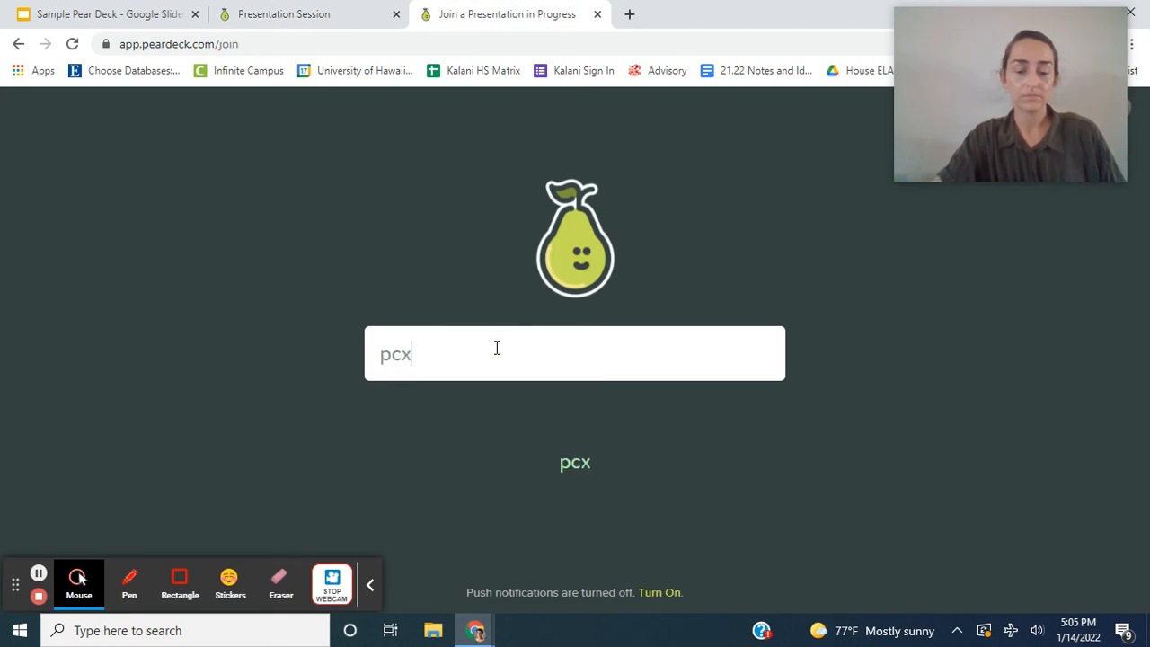
text(wgr)
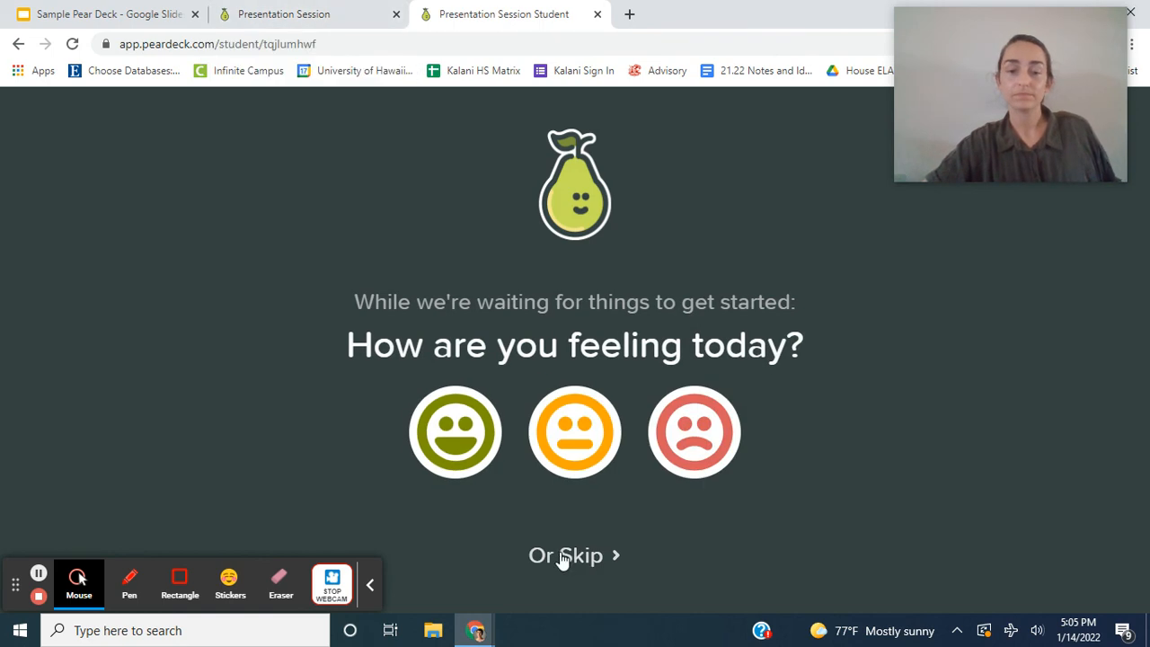
click(477, 465)
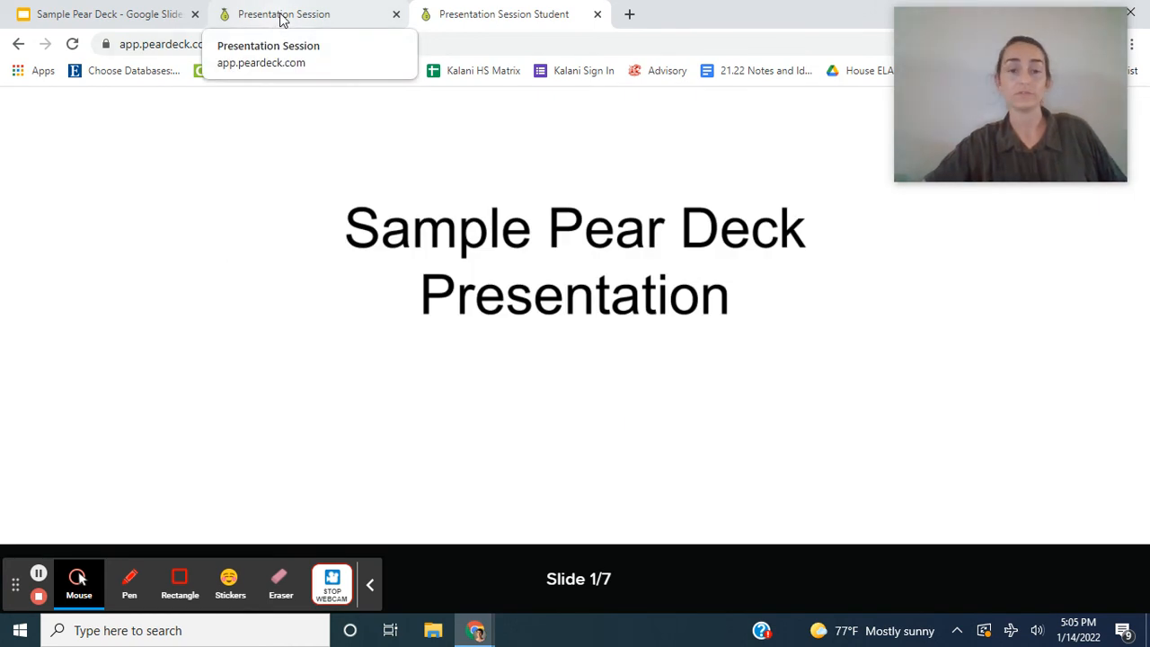
Return to the presenter session and open the Teacher Dashboard
click(283, 16)
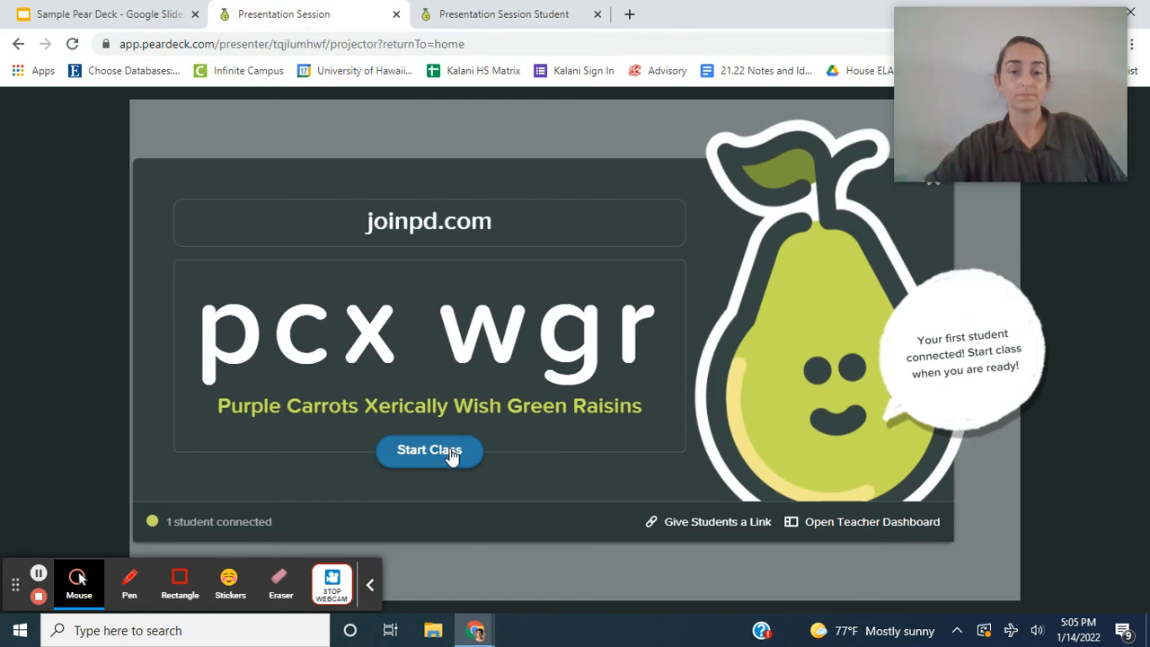
click(808, 522)
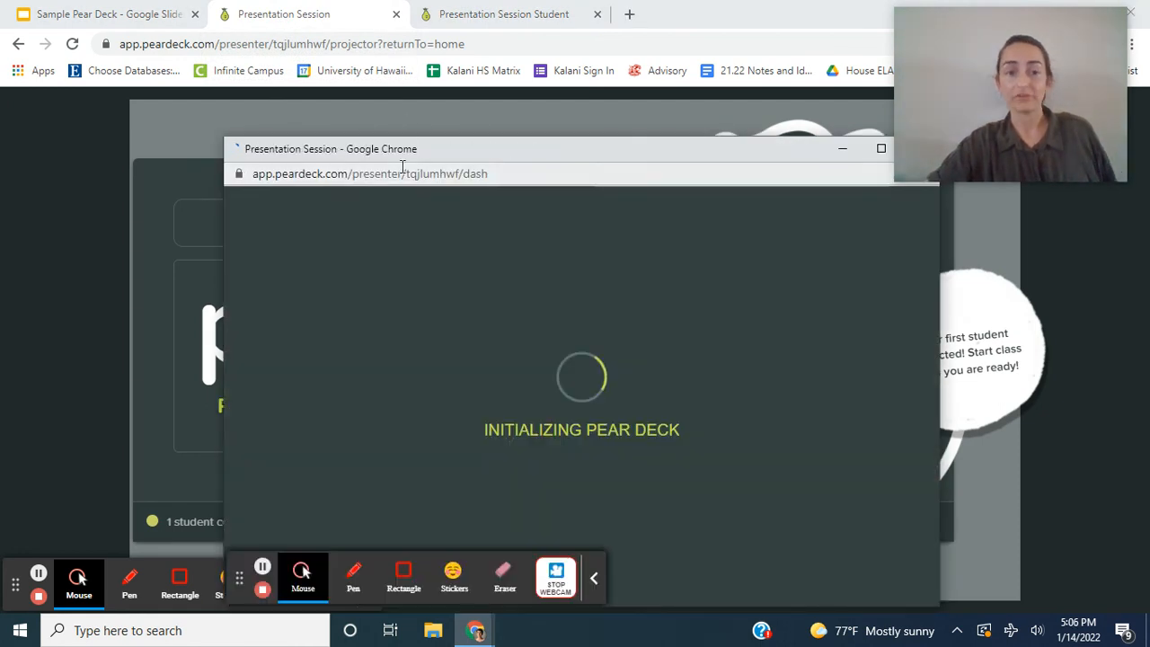
Move the Teacher Dashboard from its pop-up window into a new browser tab using its address, and dismiss the welcome and join-code dialogs
right_click(404, 173)
click(404, 174)
triple_click(403, 173)
key(ctrl+c)
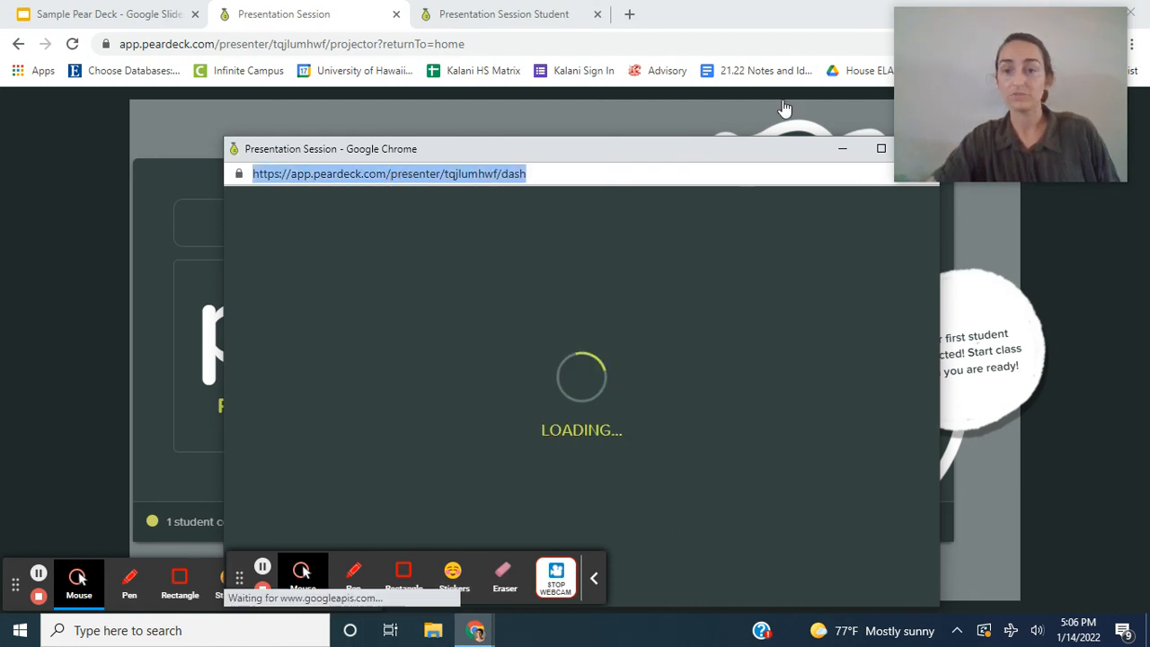
drag(730, 148, 653, 139)
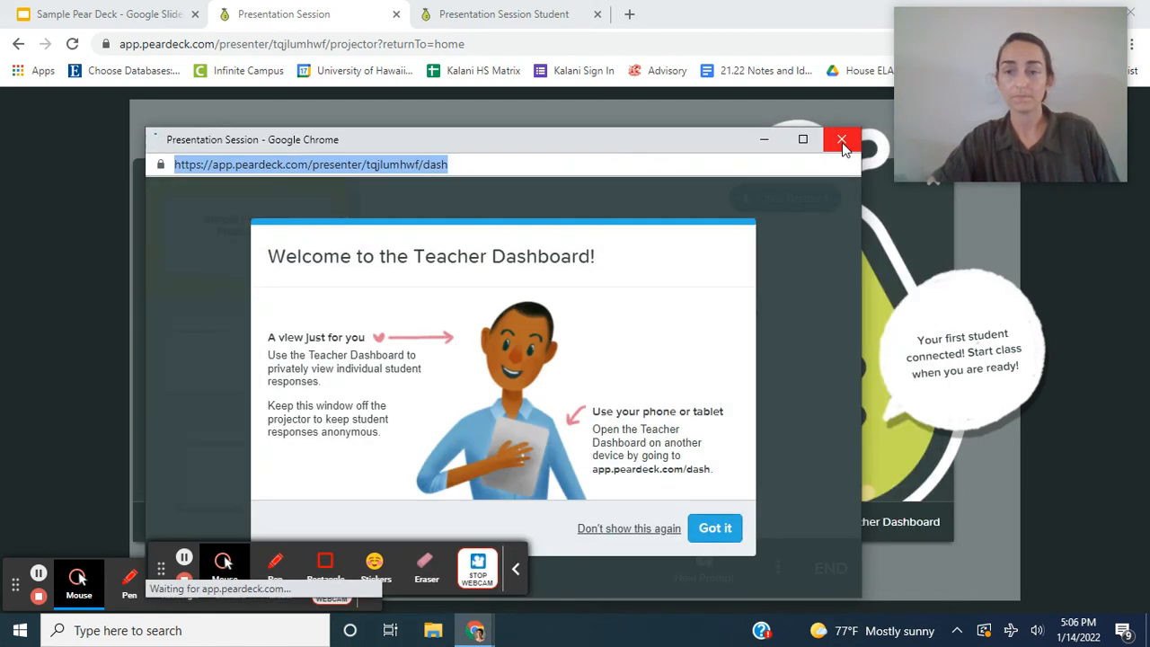
click(843, 142)
click(629, 14)
key(ctrl+v)
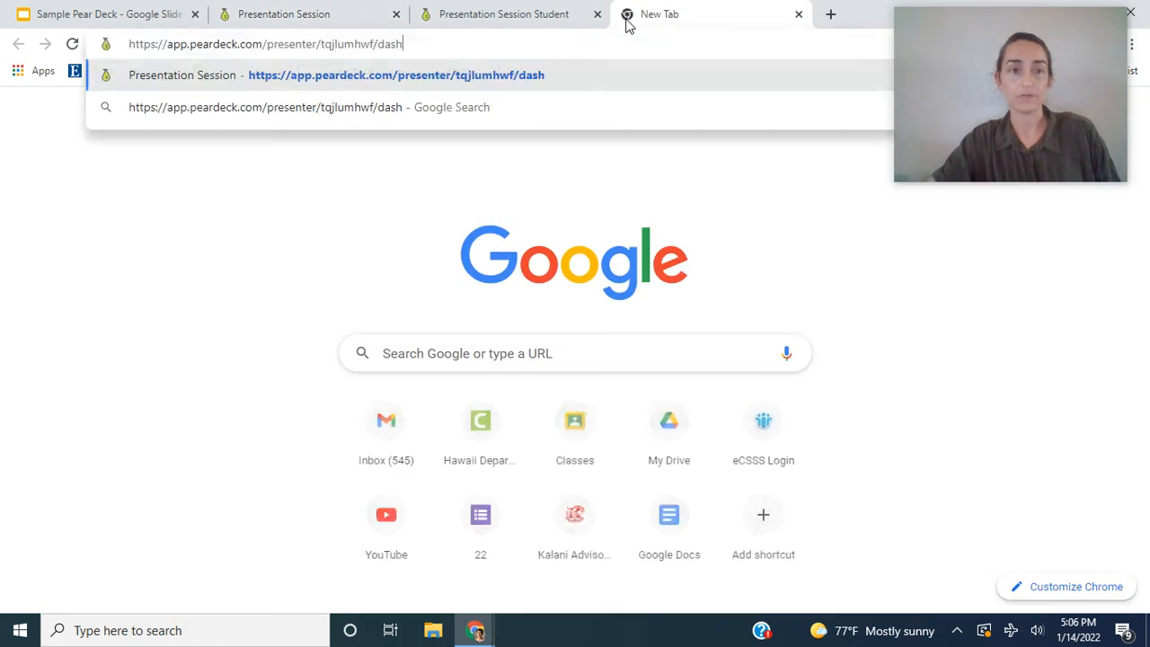
key(Return)
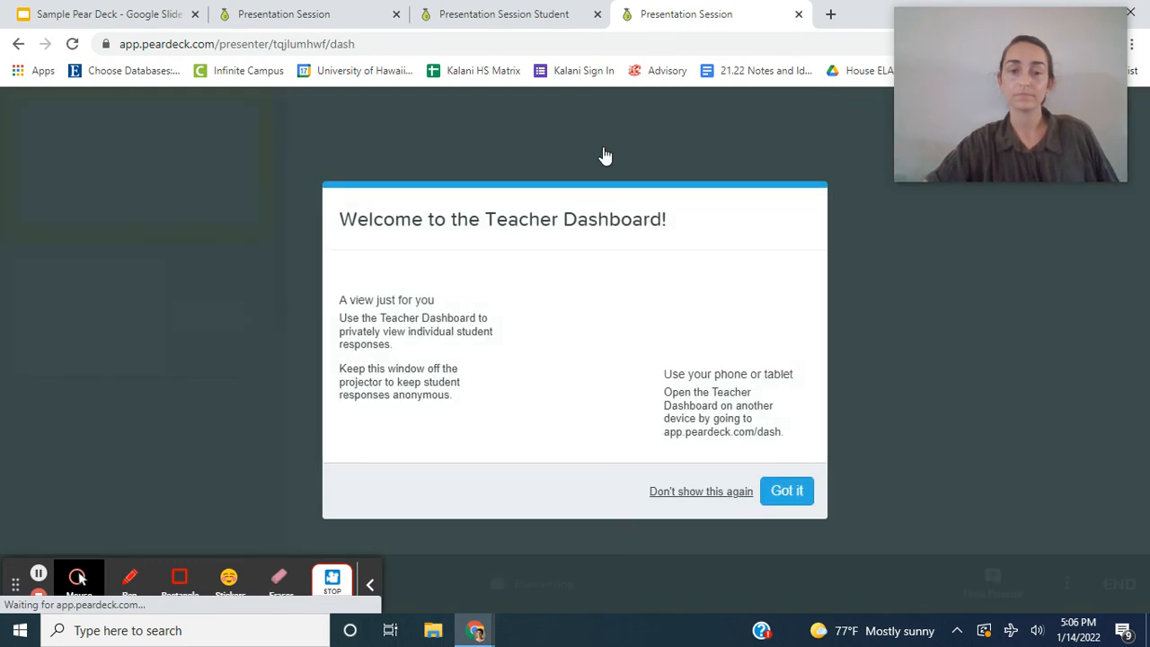
click(784, 496)
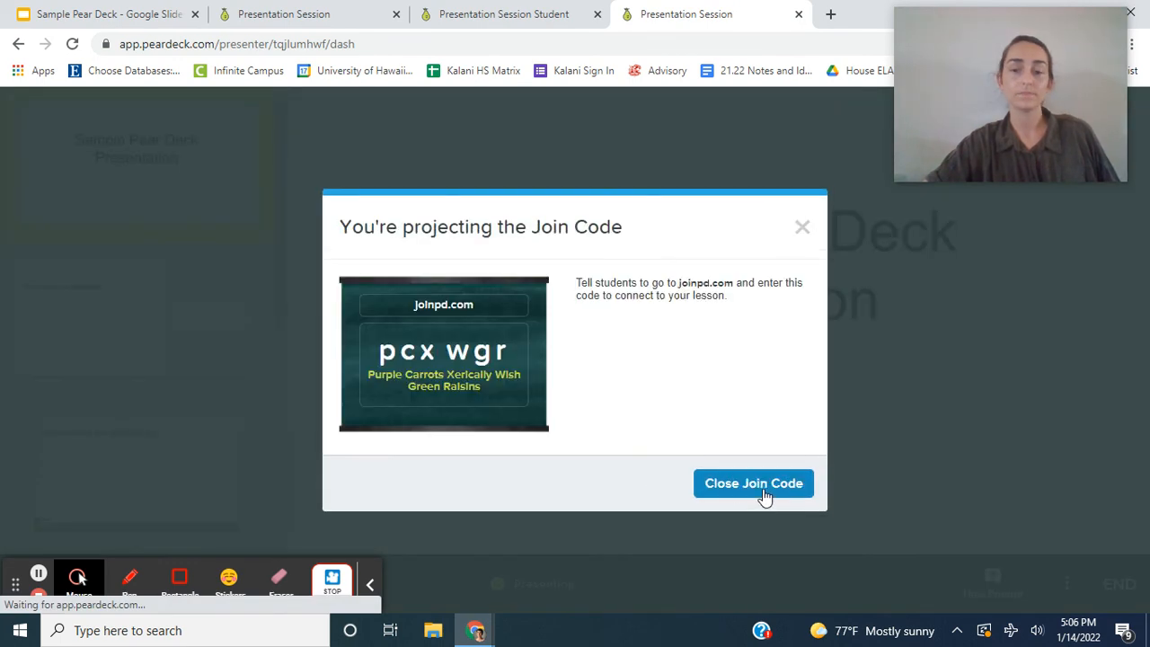
click(802, 227)
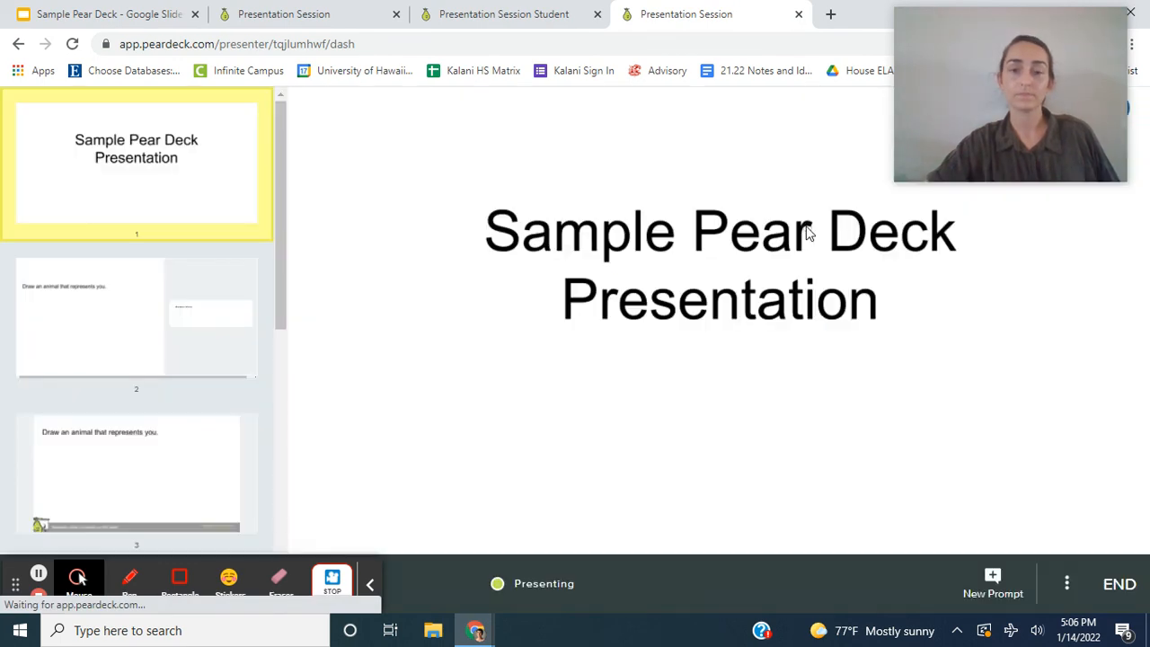
Check the student view of the title slide and advance the live session to slide 2 from the Teacher Dashboard
click(524, 12)
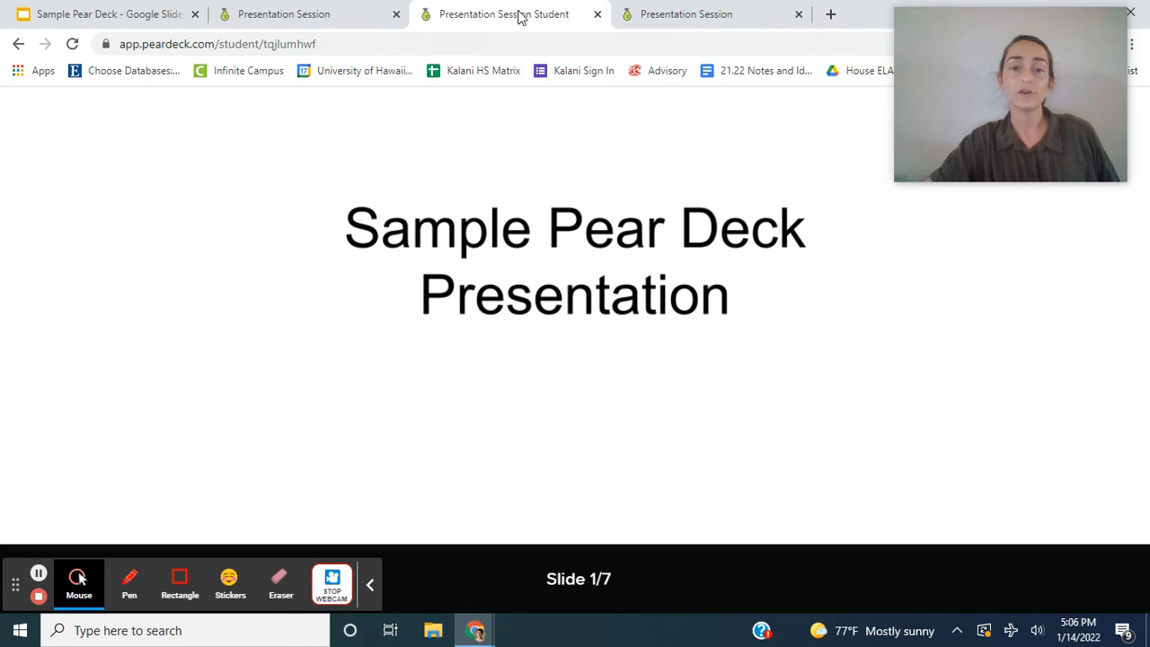
click(654, 16)
scroll(169, 476, down, 1)
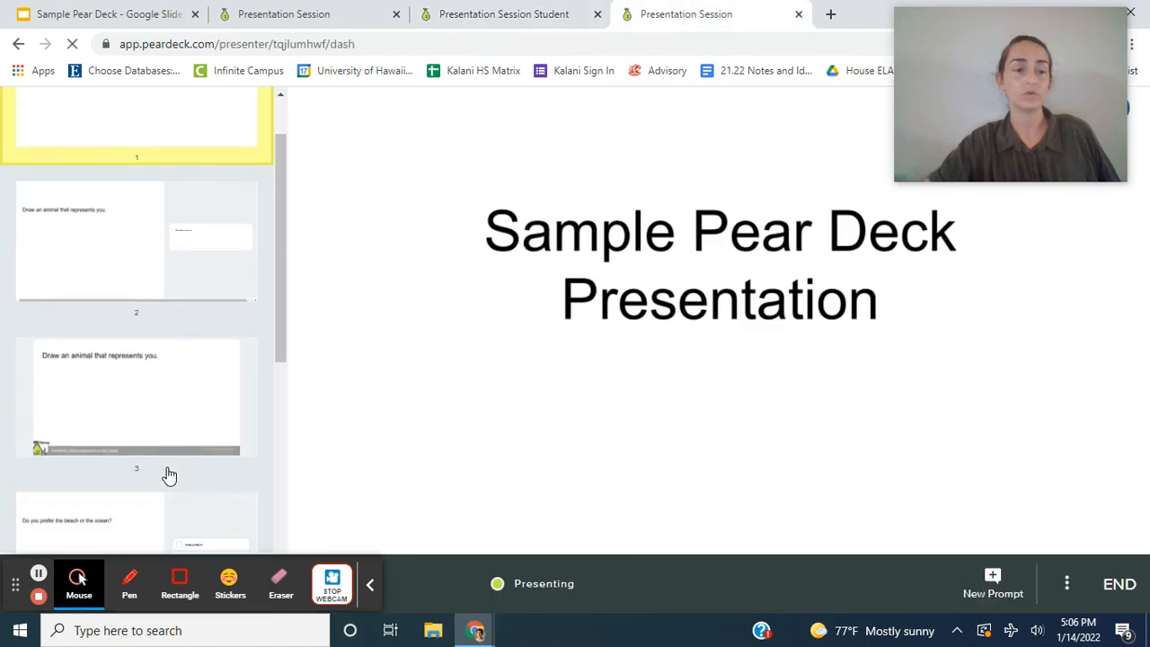
click(133, 245)
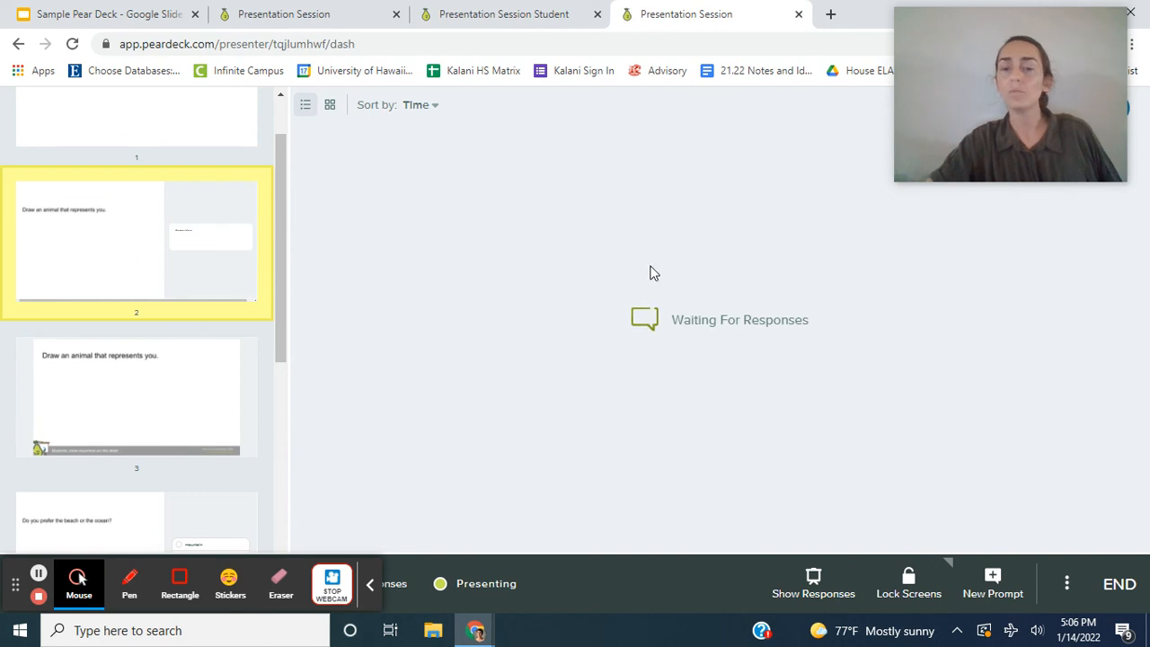
Answer slide 2 as the student with the student's first name and view the response in the Teacher Dashboard
click(458, 16)
text(Natanya)
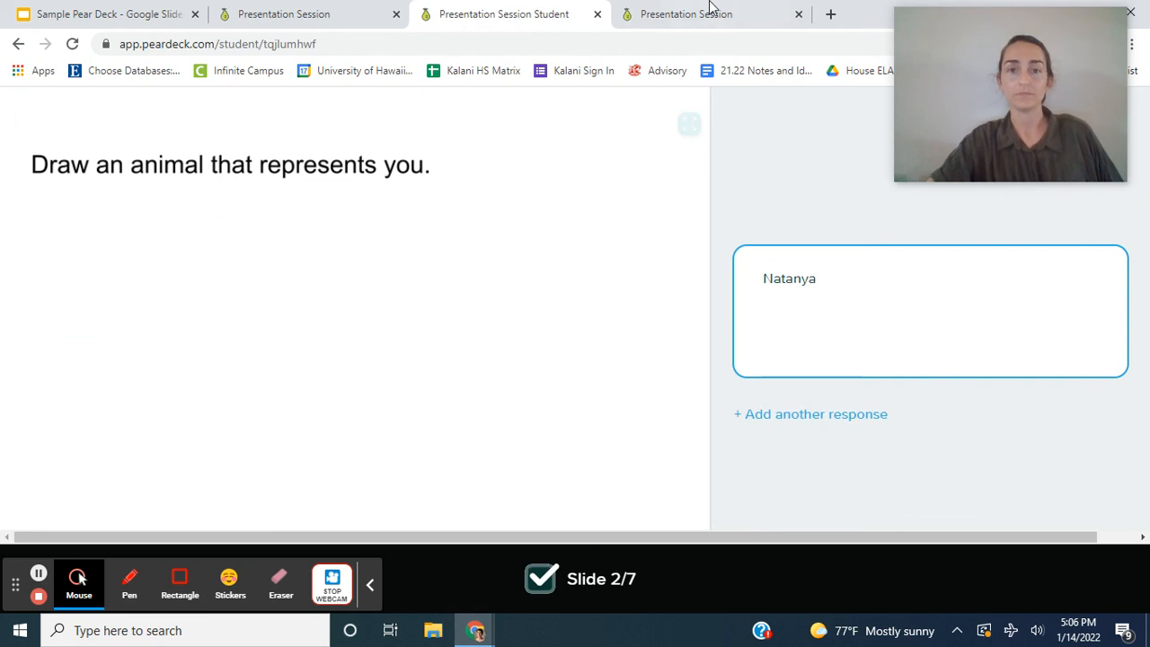
click(723, 11)
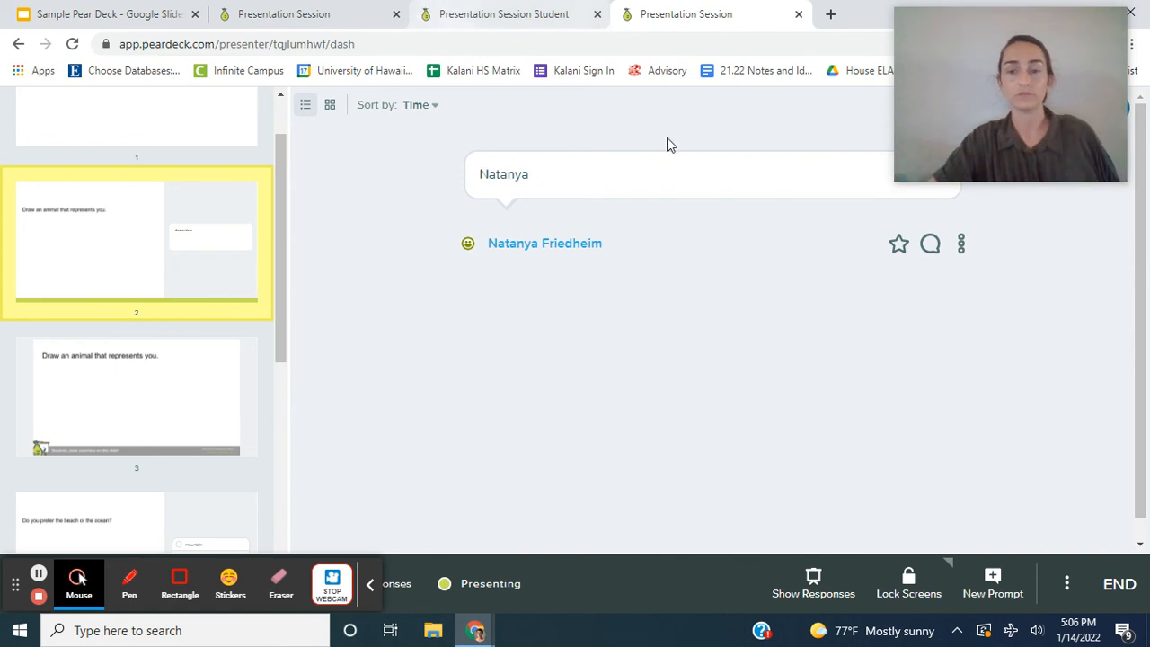
Send the feedback "Please write your last name." on the student's slide 2 response and close the feedback dialog
click(931, 244)
click(405, 464)
text(PLease)
key(BackSpace)
key(BackSpace)
key(BackSpace)
key(BackSpace)
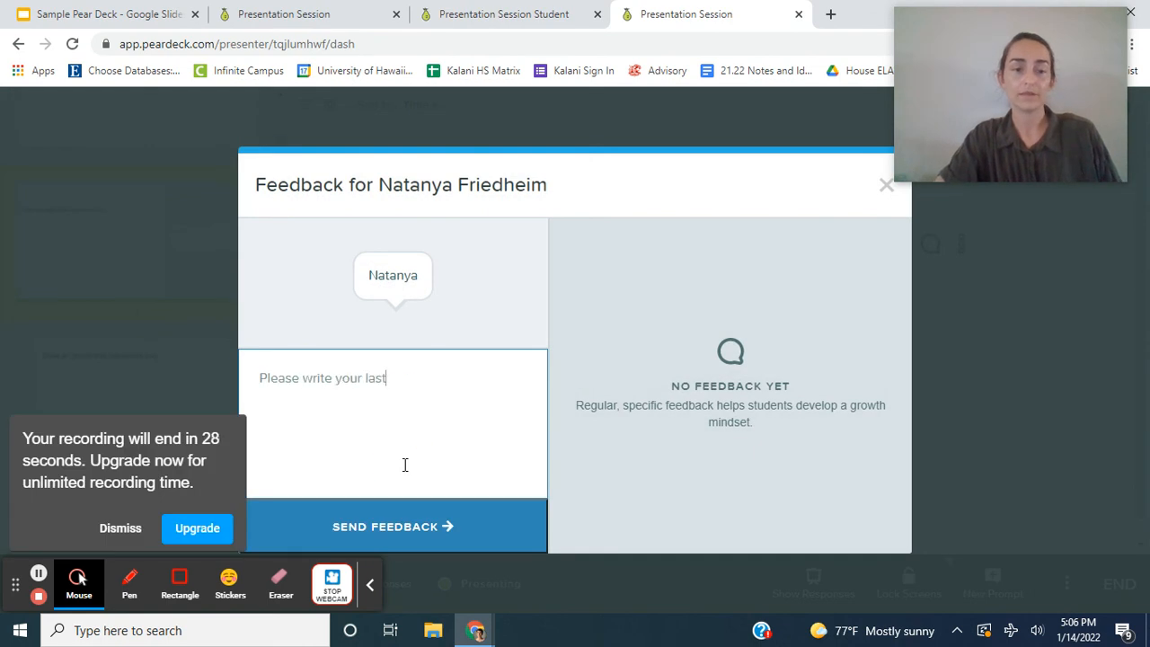
click(364, 533)
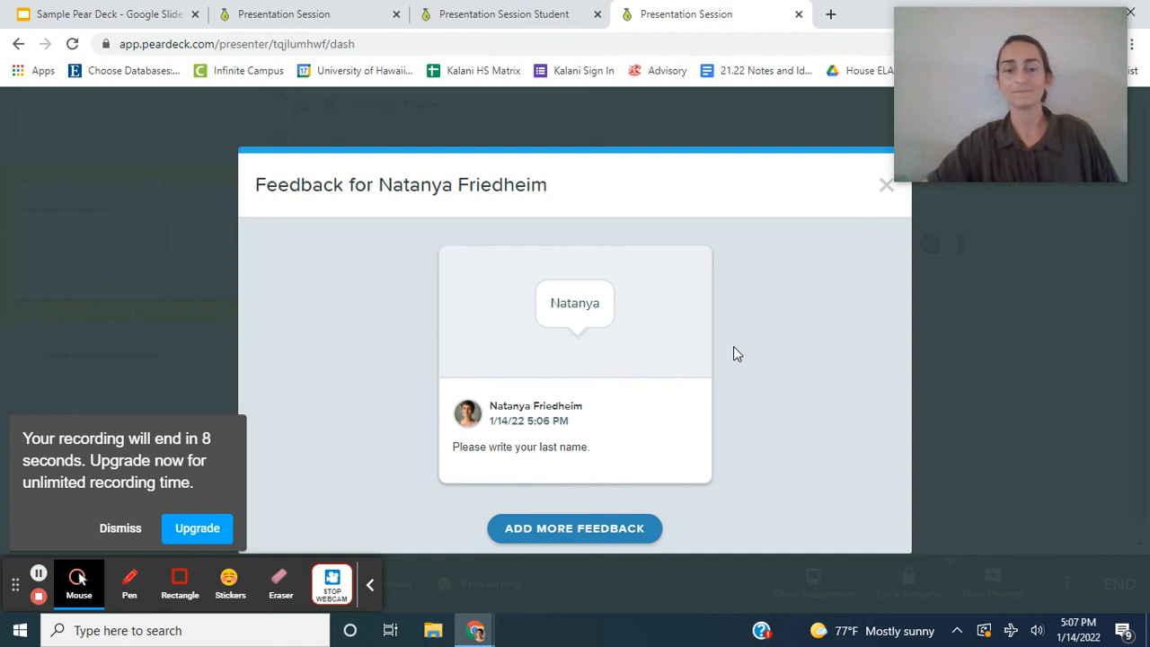
click(885, 186)
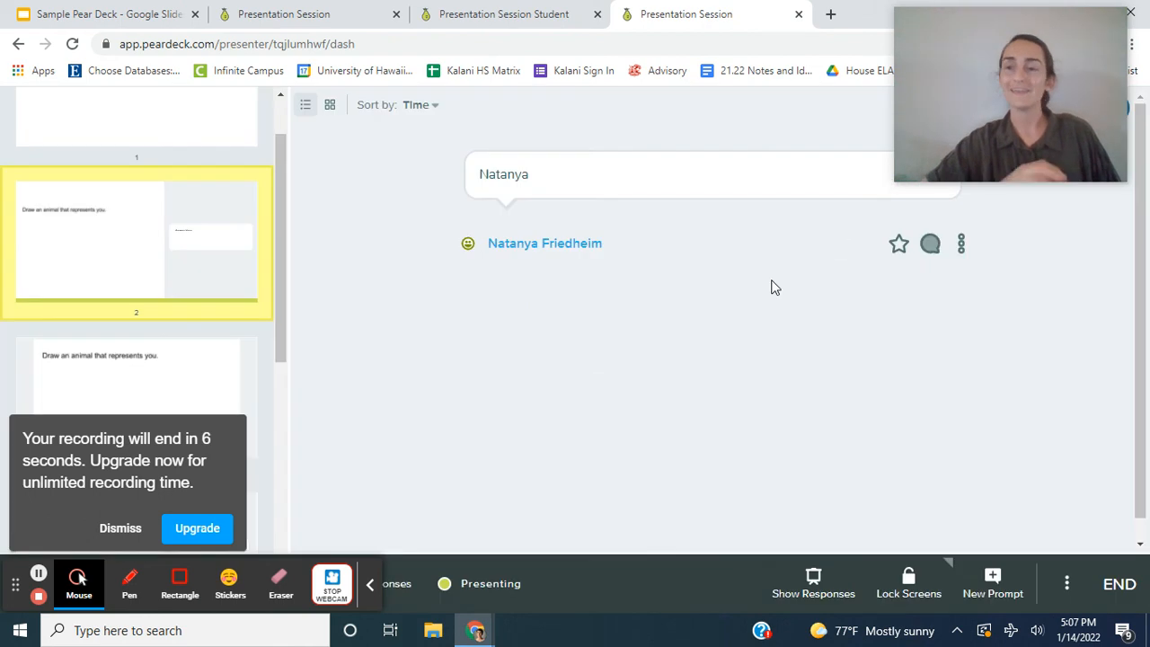